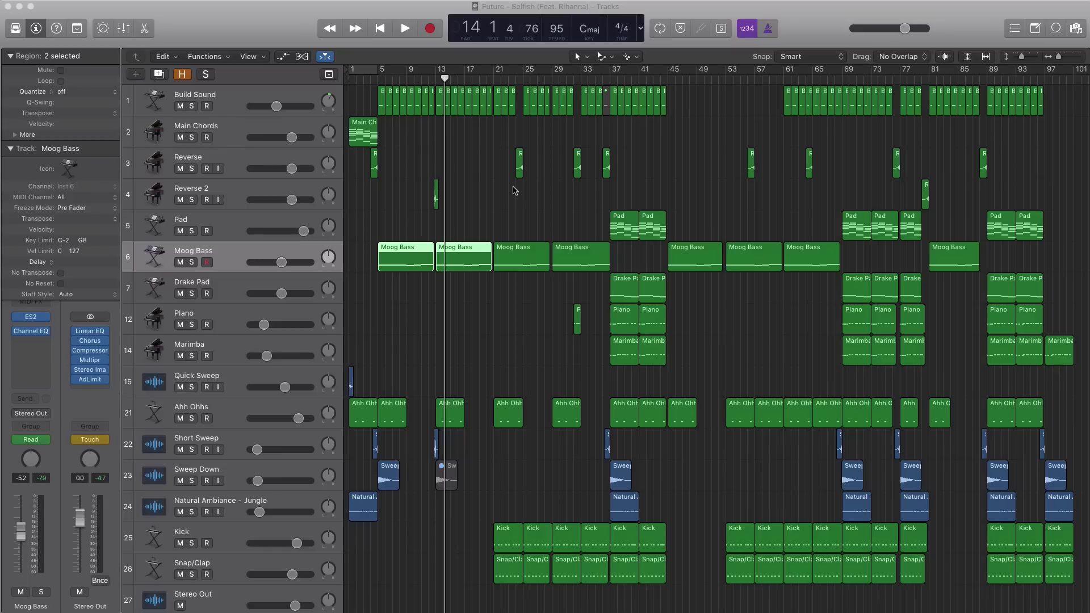
Set the cycle range over the intro from bar 1 to bar 5 and play it with all tracks.
{"action": "left_click", "coordinate": [530, 13]}
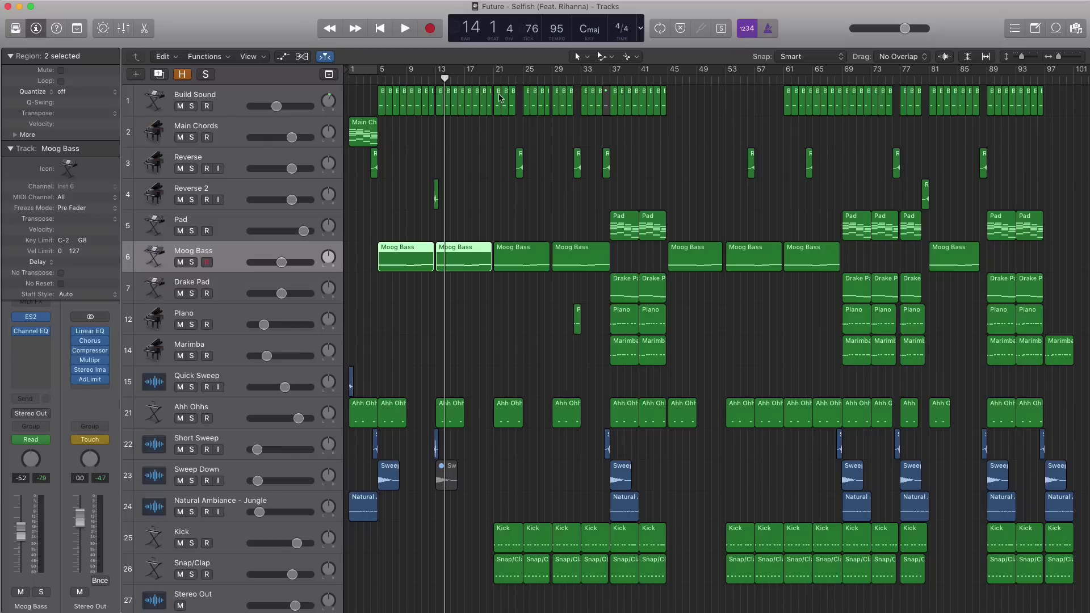
{"action": "left_click_drag", "start_coordinate": [445, 82], "coordinate": [520, 90]}
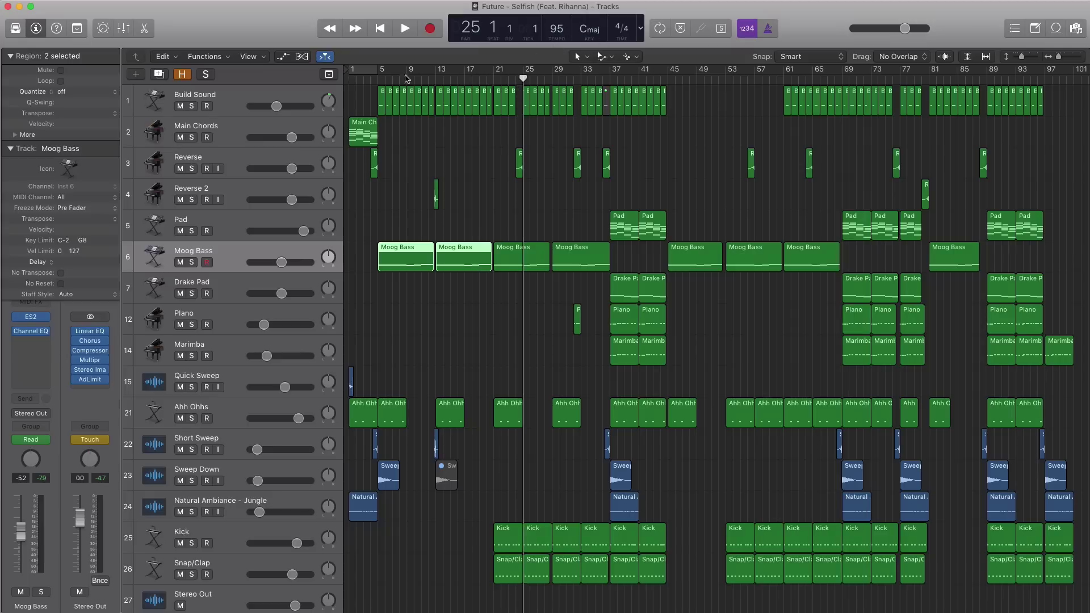
{"action": "left_click", "coordinate": [364, 70]}
{"action": "key", "text": "space"}
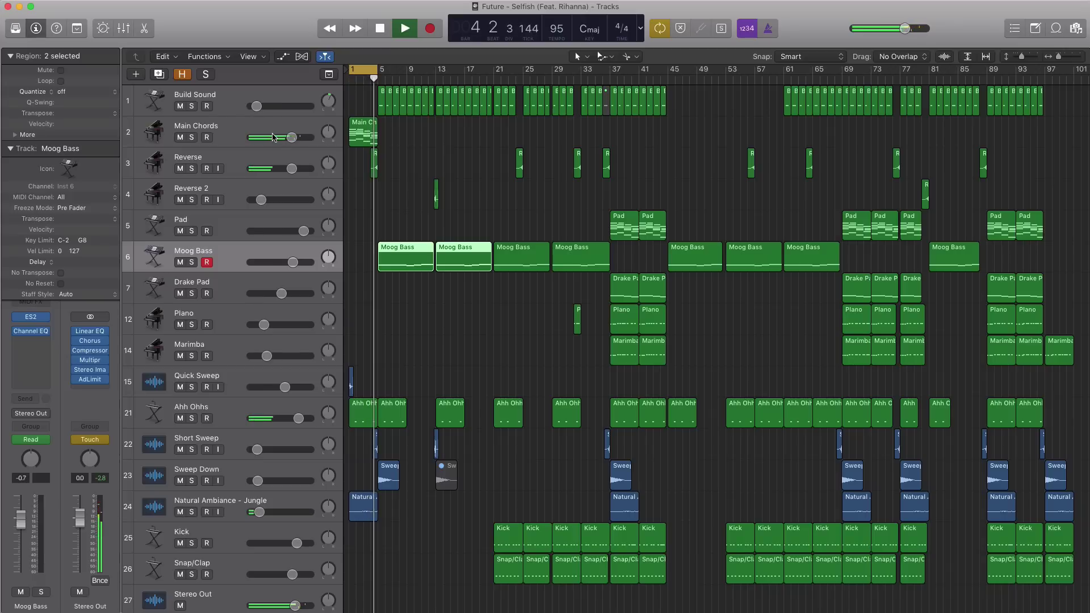
{"action": "key", "text": "space"}
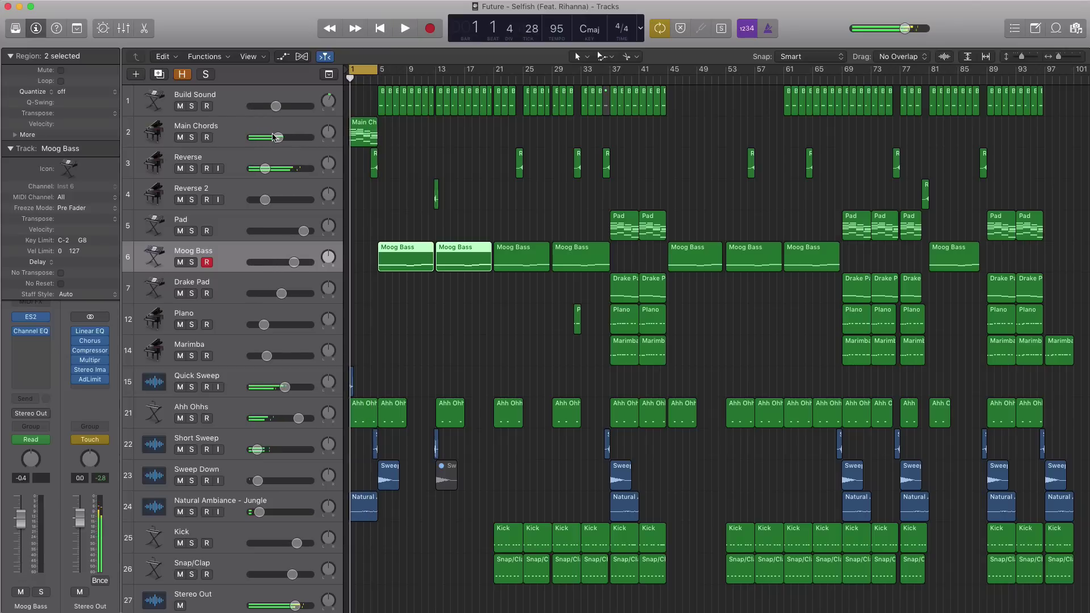
Solo the Main Chords track and collapse its track parameters in the inspector.
{"action": "left_click", "coordinate": [192, 136]}
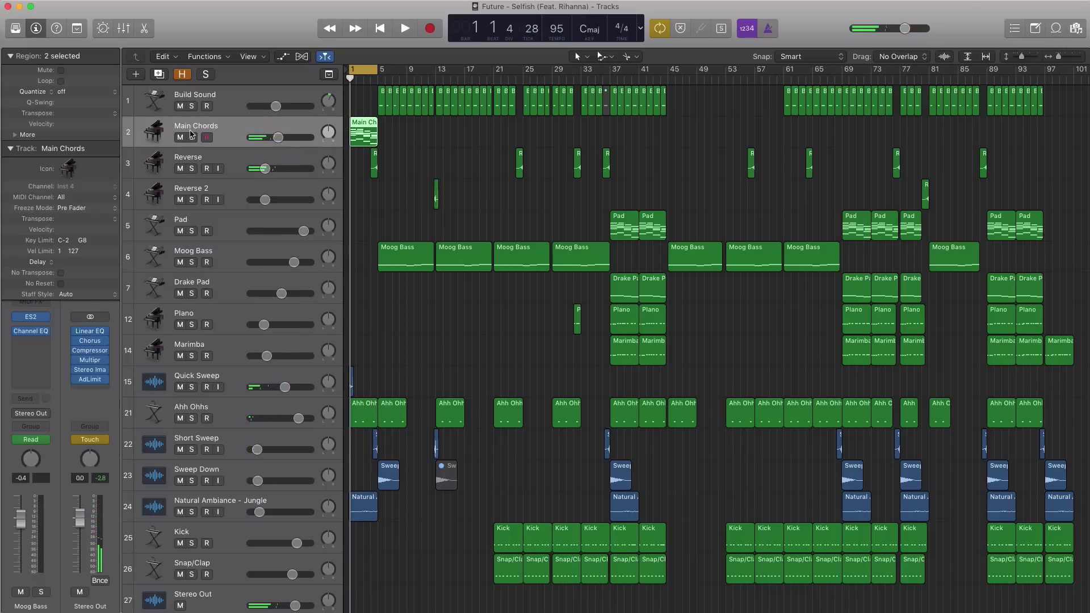
{"action": "left_click", "coordinate": [192, 138]}
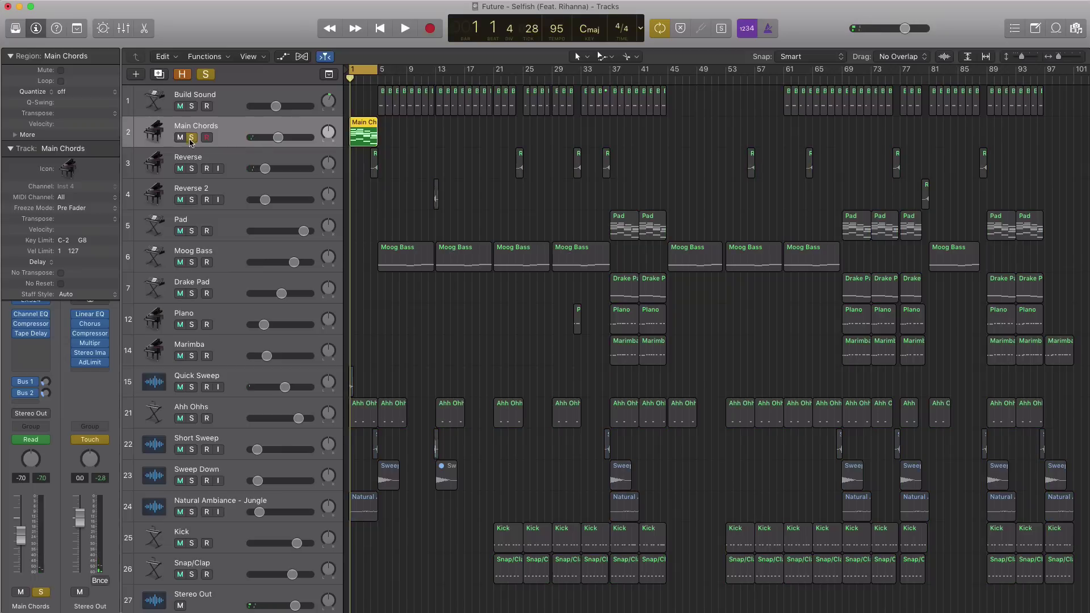
{"action": "left_click", "coordinate": [11, 149]}
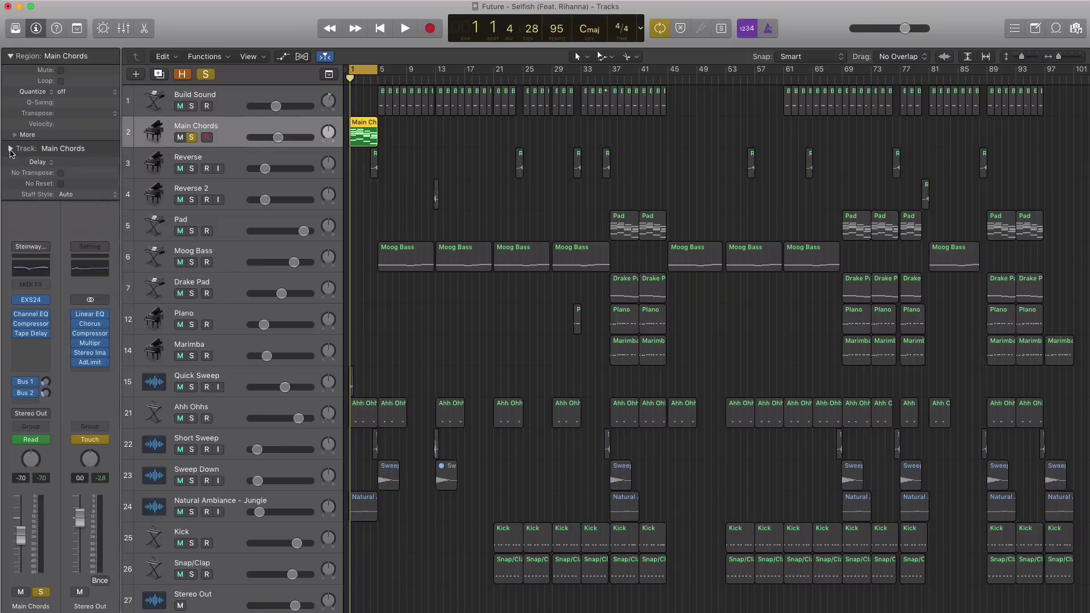
View the EXS24 sampler of the Main Chords track, close it and play the soloed chords.
{"action": "left_click", "coordinate": [30, 300]}
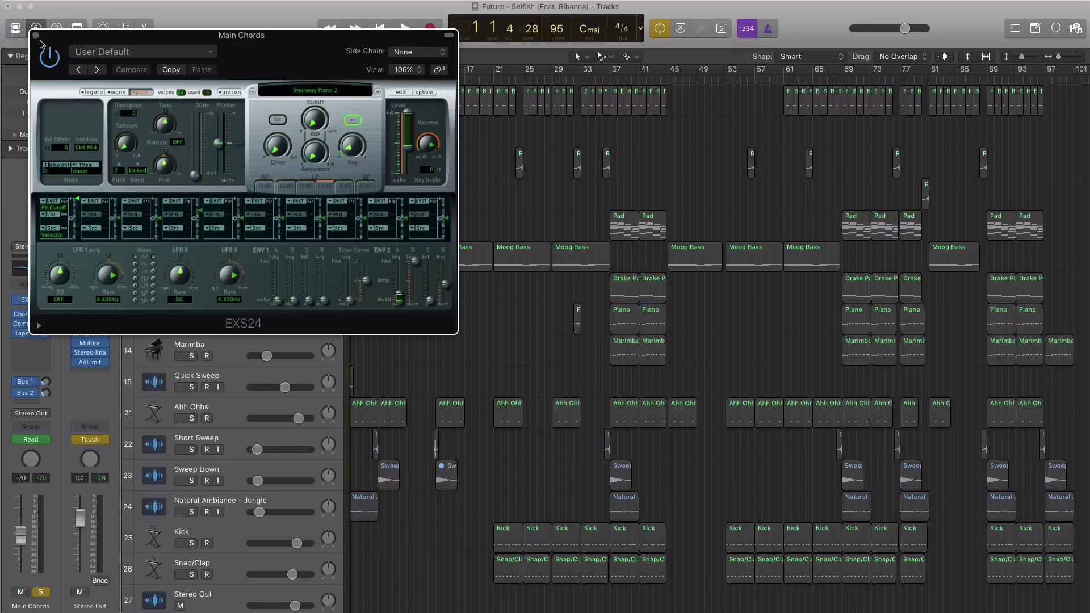
{"action": "left_click", "coordinate": [35, 36]}
{"action": "key", "text": "space"}
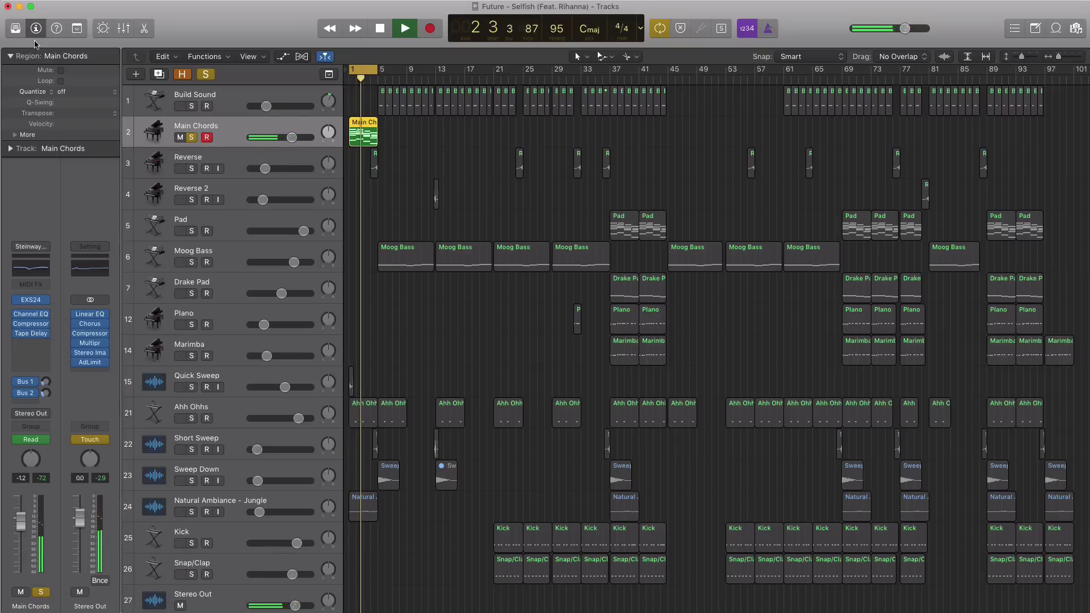
{"action": "key", "text": "space"}
Solo the Quick Sweep track alongside Main Chords and play the looped intro.
{"action": "left_click", "coordinate": [190, 386]}
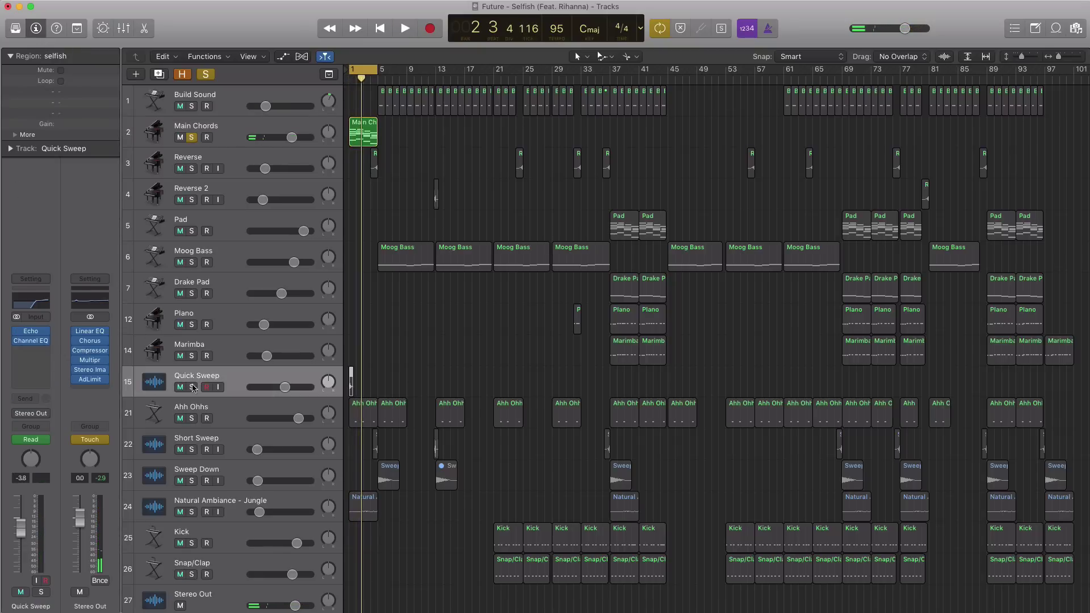
{"action": "key", "text": "space"}
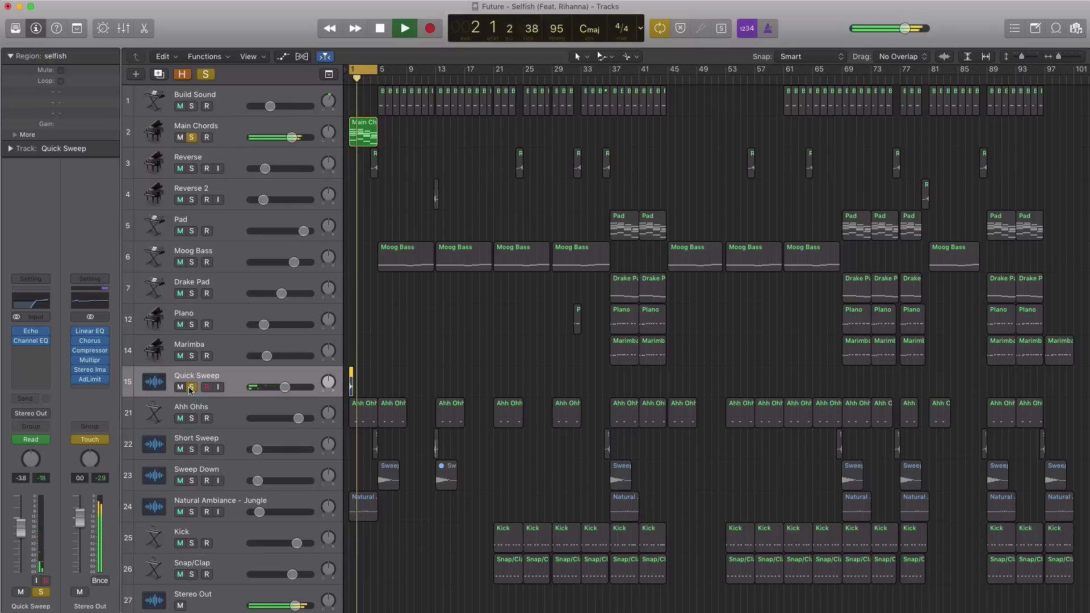
{"action": "key", "text": "space"}
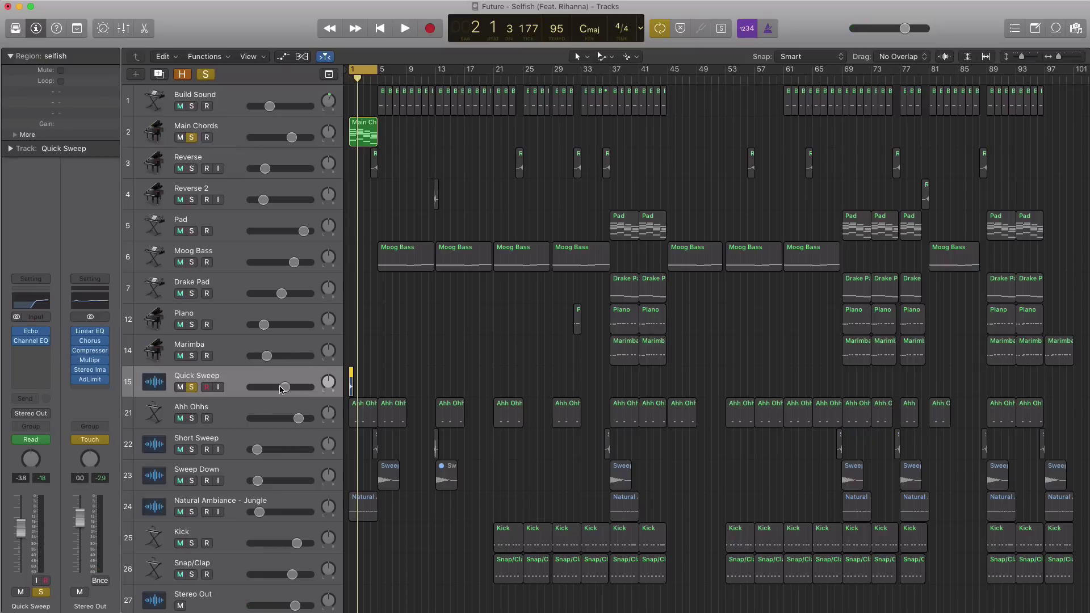
Add the Ahh Ohhs track to the soloed tracks for a listen, and view its EXS24 sampler.
{"action": "left_click", "coordinate": [192, 418]}
{"action": "left_click", "coordinate": [192, 418]}
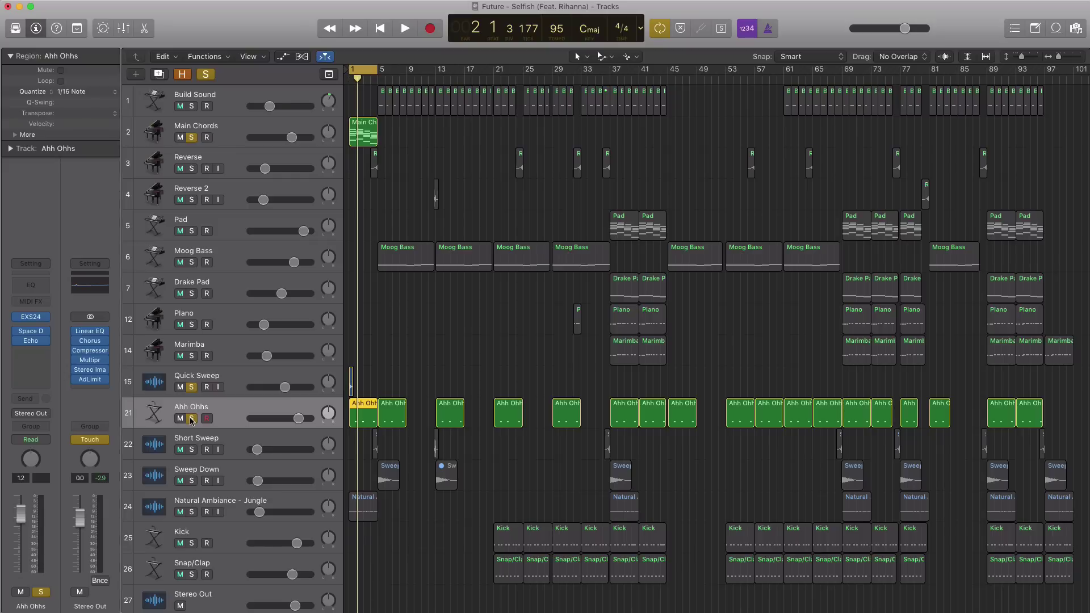
{"action": "key", "text": "space"}
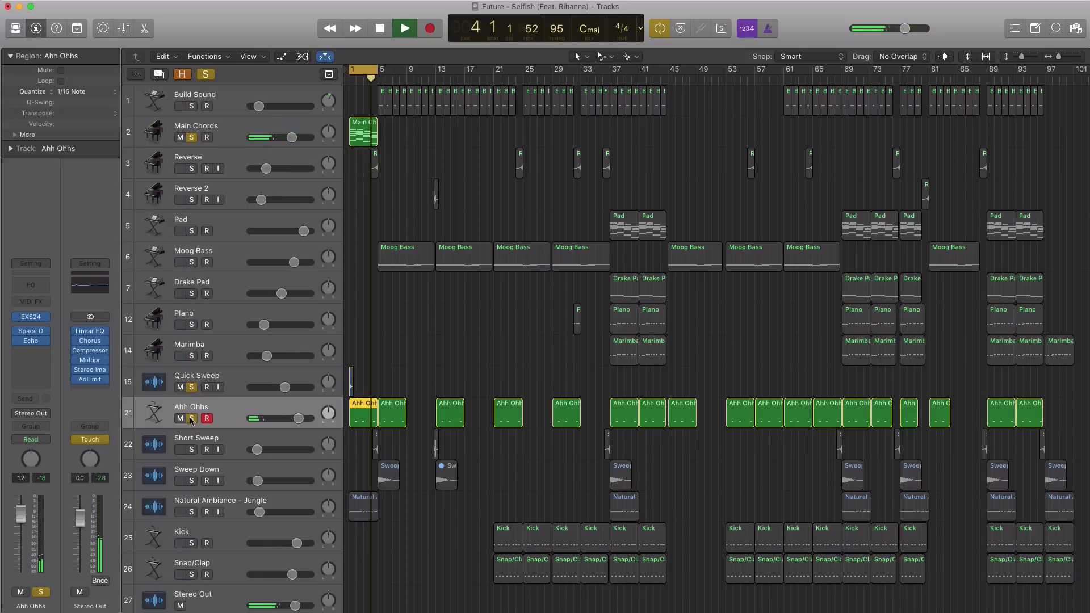
{"action": "key", "text": "space"}
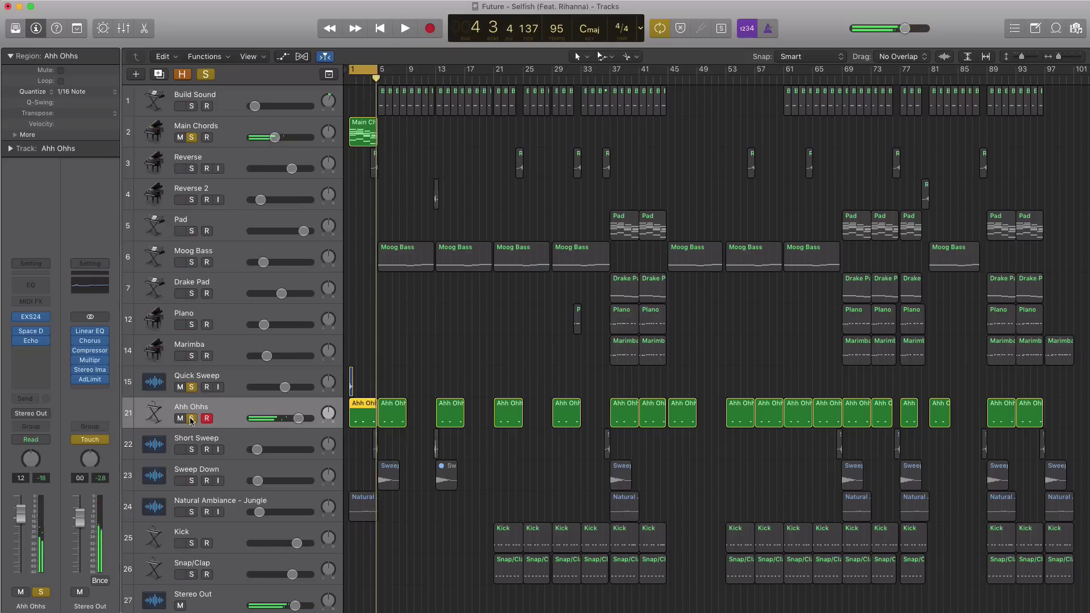
{"action": "left_click", "coordinate": [32, 321]}
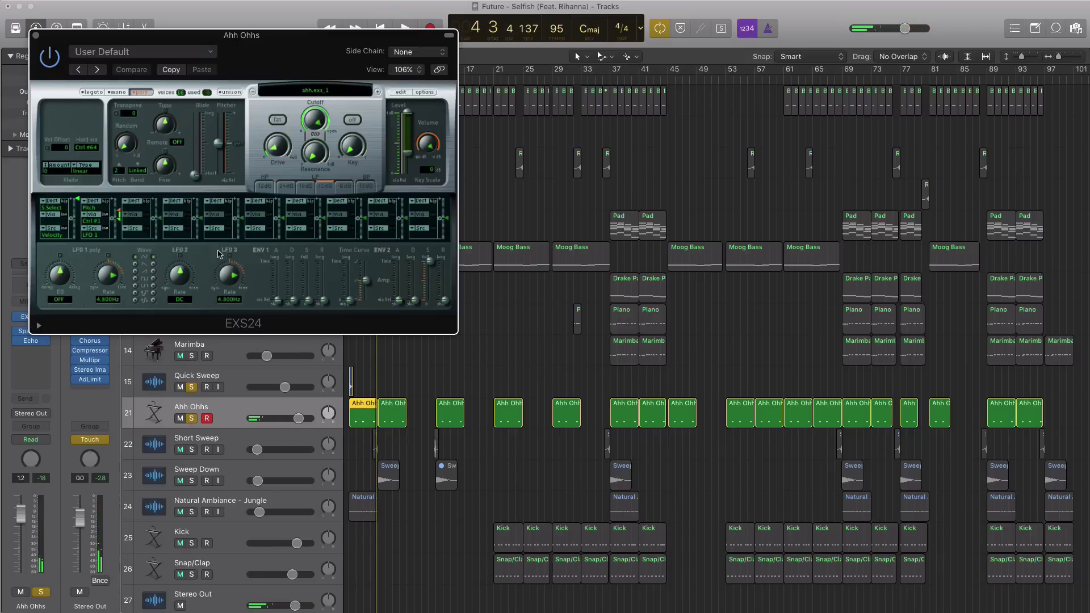
{"action": "left_click", "coordinate": [35, 35]}
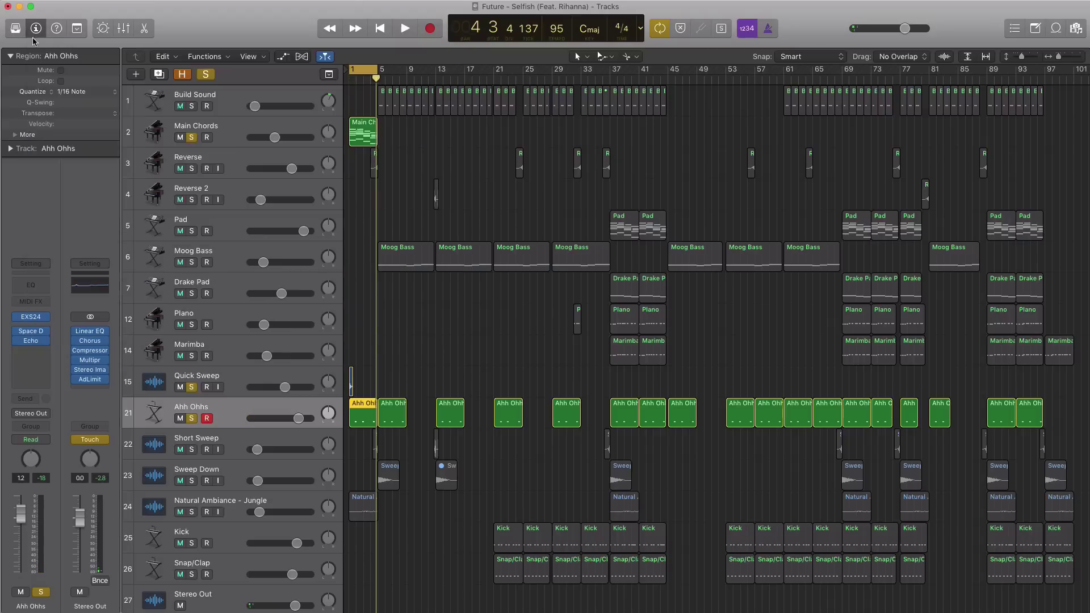
Solo the Natural Ambiance - Jungle track too and play it with the other soloed intro tracks.
{"action": "scroll", "coordinate": [307, 288], "scroll_direction": "down", "scroll_amount": 1}
{"action": "scroll", "coordinate": [307, 288], "scroll_direction": "down", "scroll_amount": 2}
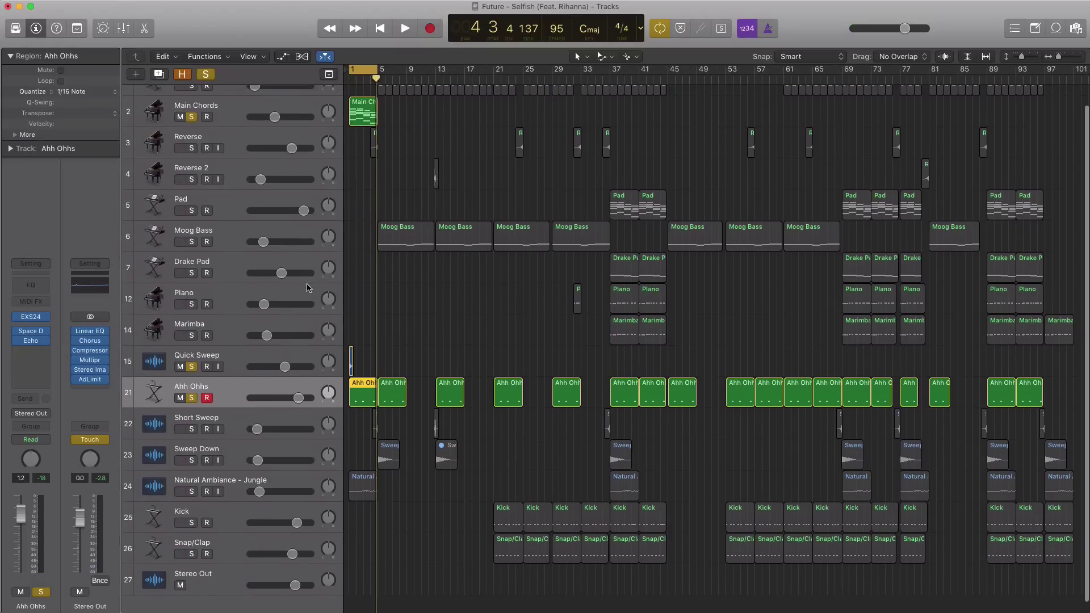
{"action": "left_click", "coordinate": [191, 490]}
{"action": "key", "text": "space"}
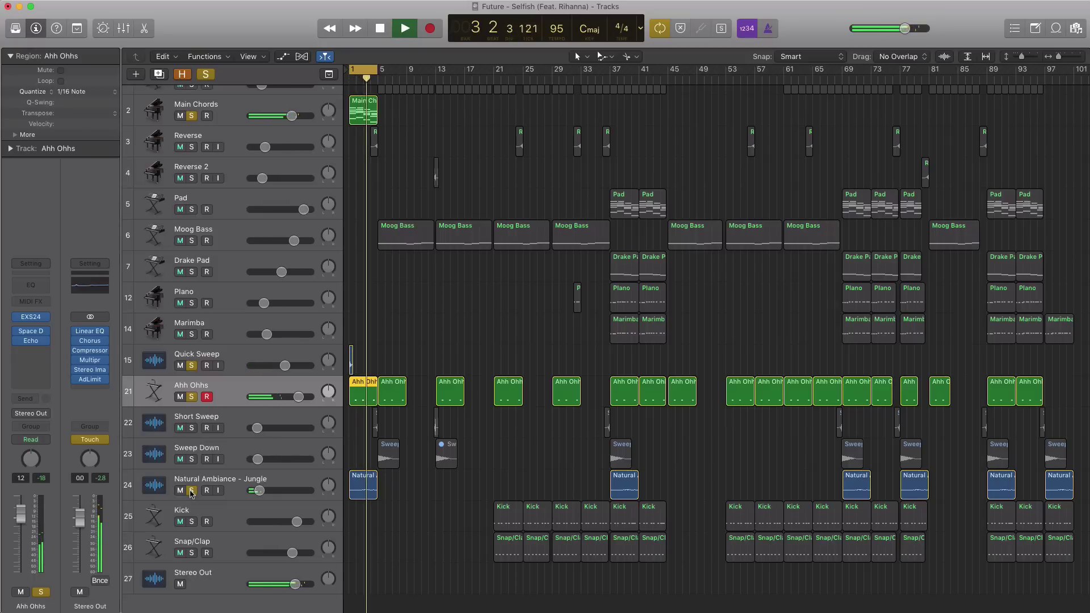
{"action": "key", "text": "space"}
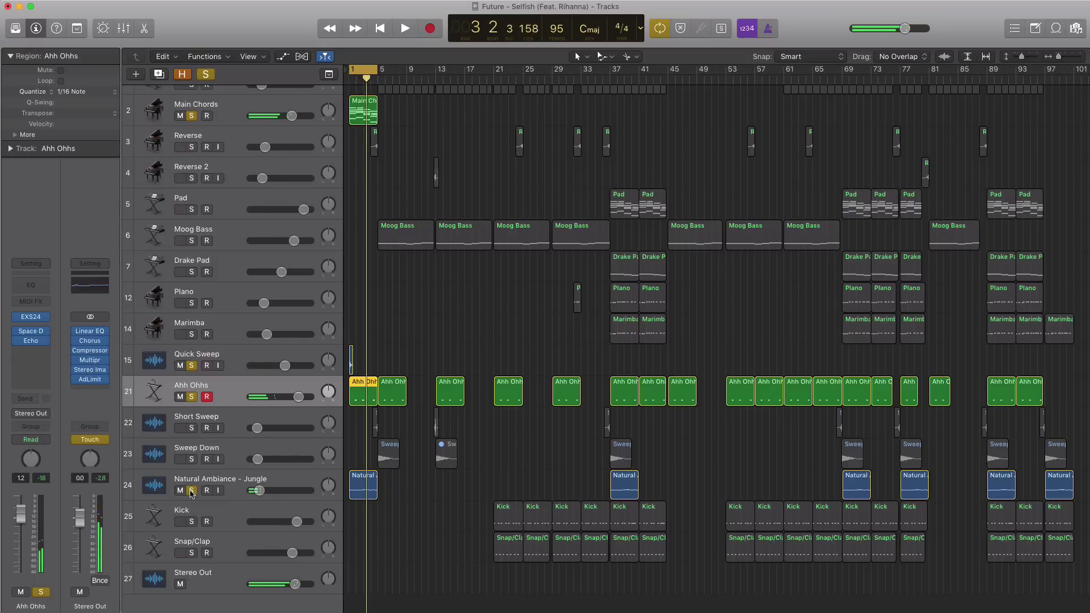
Solo the Short Sweep track as well and start playback of the looped intro.
{"action": "left_click", "coordinate": [190, 417]}
{"action": "left_click", "coordinate": [192, 429]}
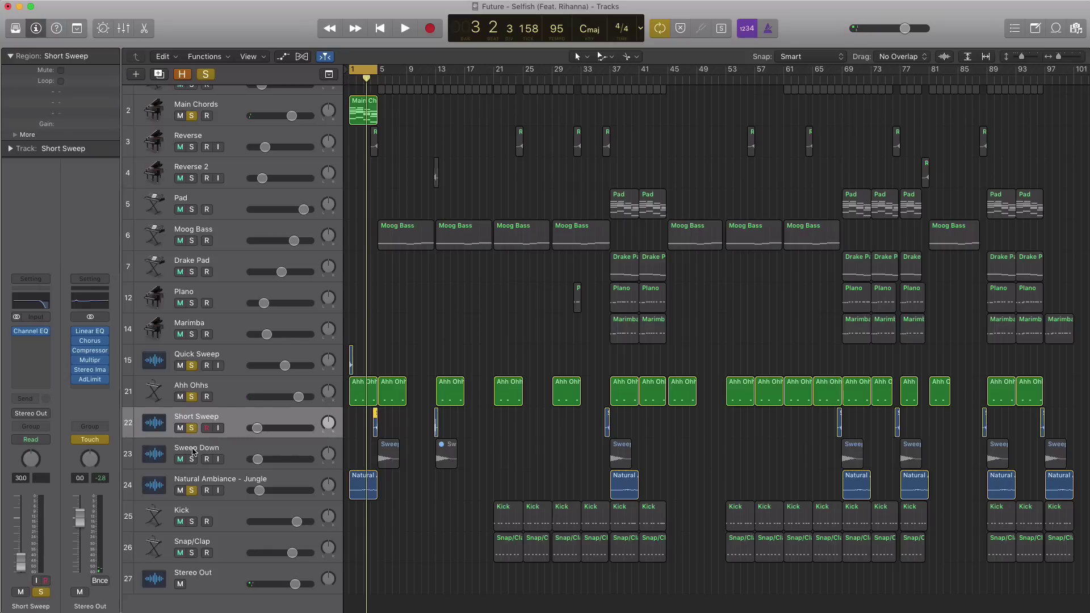
{"action": "key", "text": "space"}
Shorten the cycle range to bar 4 only and listen to the short sweep at the intro's end.
{"action": "scroll", "coordinate": [367, 271], "scroll_direction": "up", "scroll_amount": 3}
{"action": "left_click", "coordinate": [370, 72]}
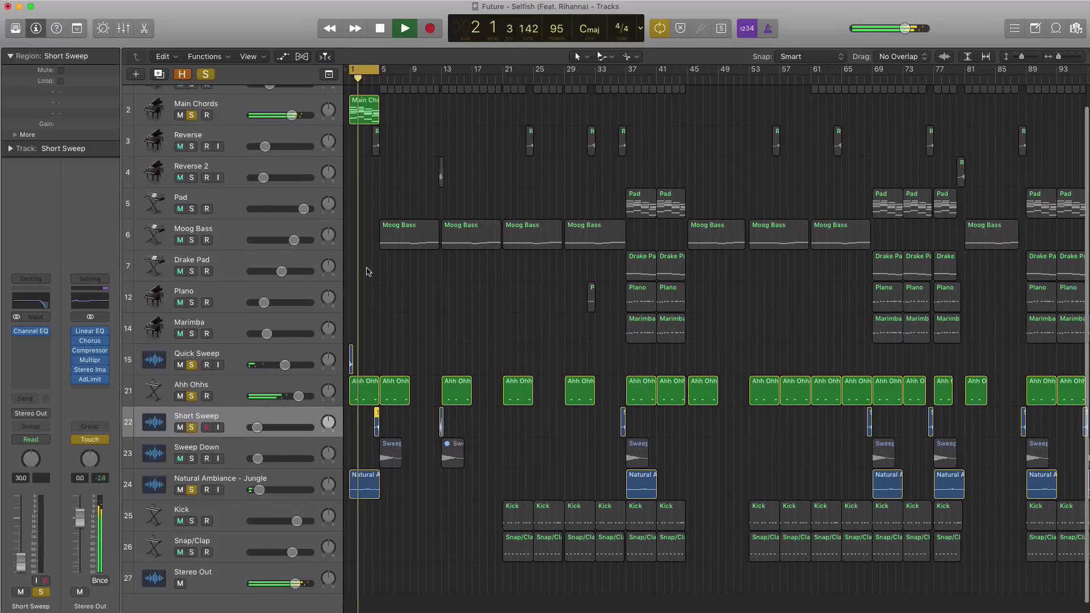
{"action": "left_click_drag", "start_coordinate": [370, 73], "coordinate": [379, 71]}
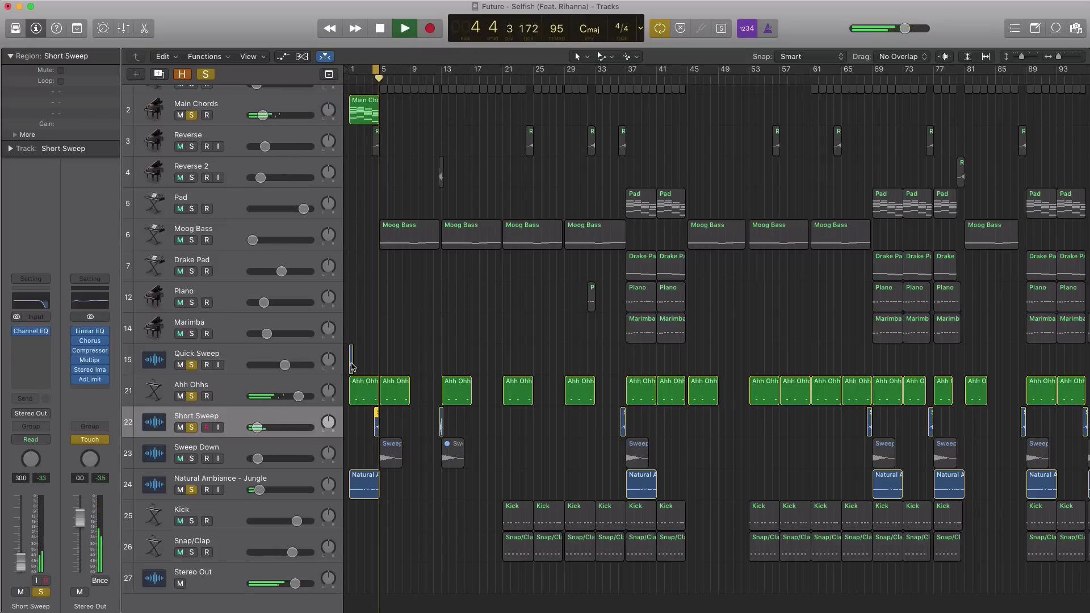
{"action": "key", "text": "space"}
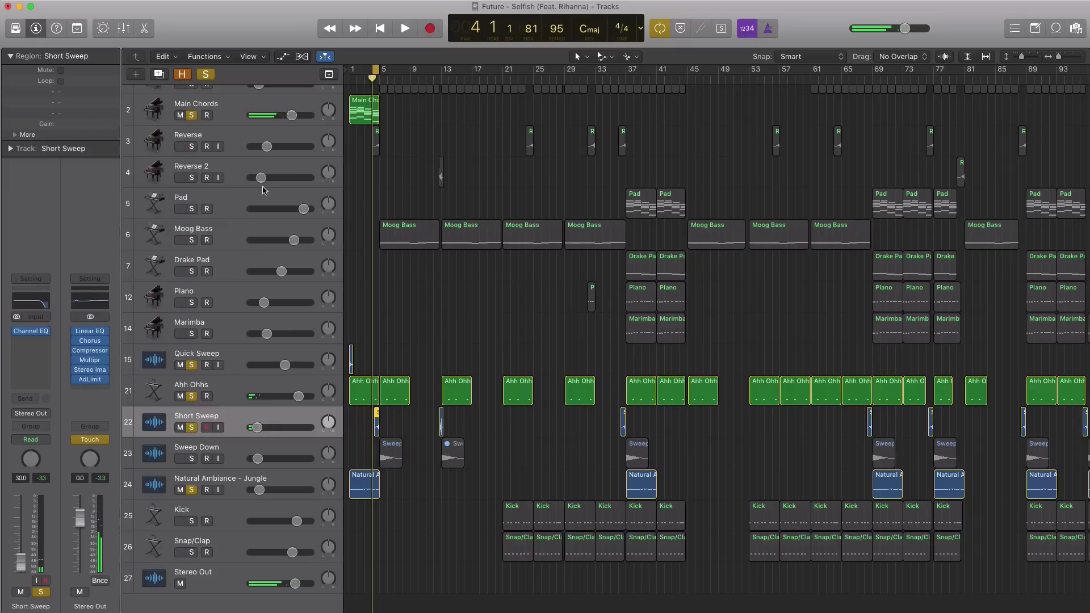
Solo the Reverse track in addition and play the looped bar 4.
{"action": "left_click", "coordinate": [209, 136]}
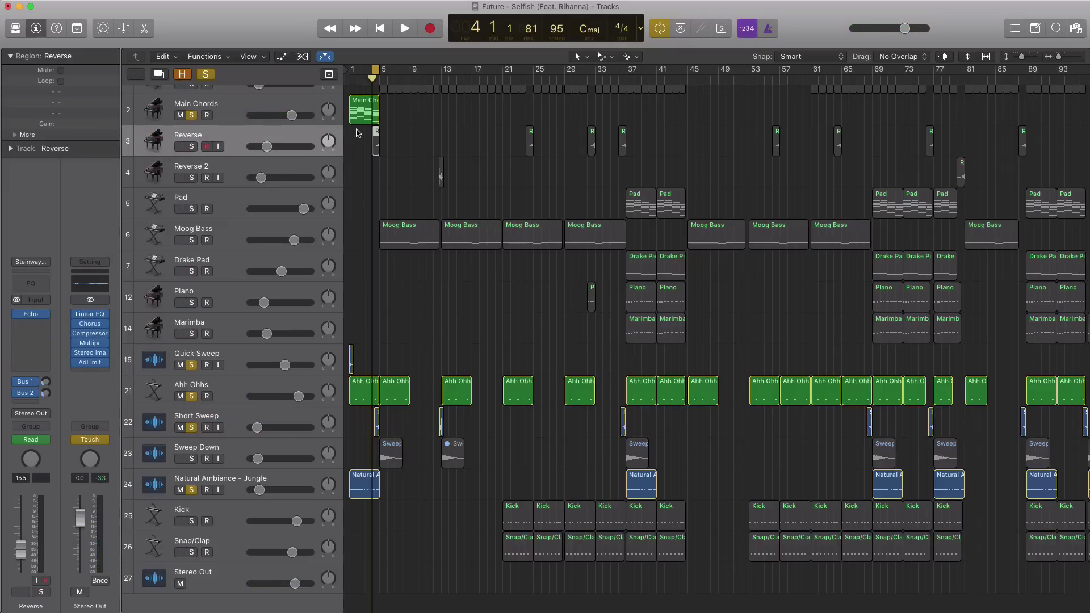
{"action": "left_click", "coordinate": [192, 146]}
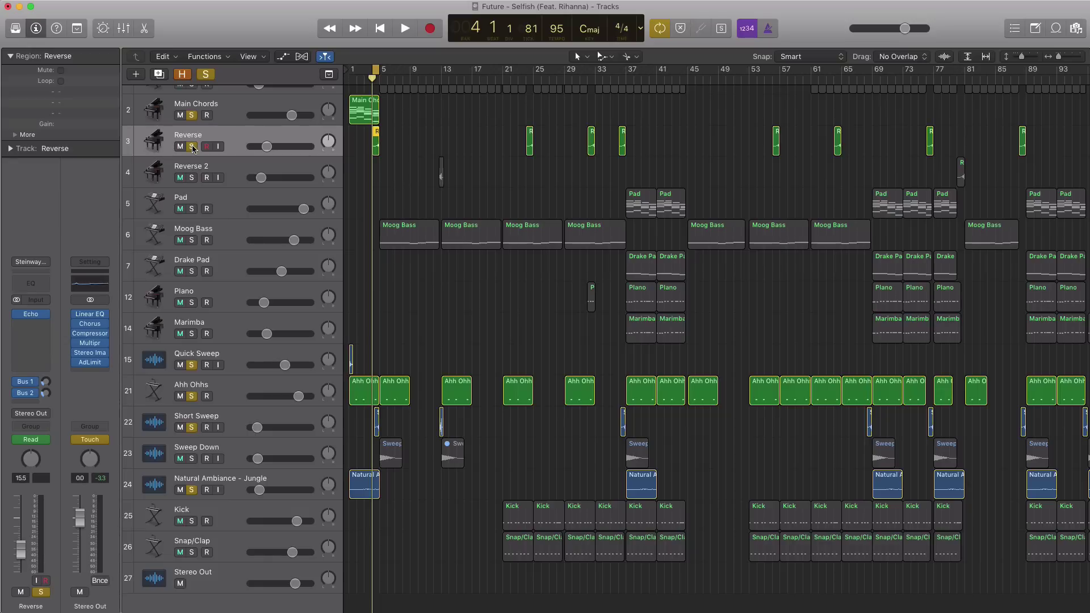
{"action": "key", "text": "space"}
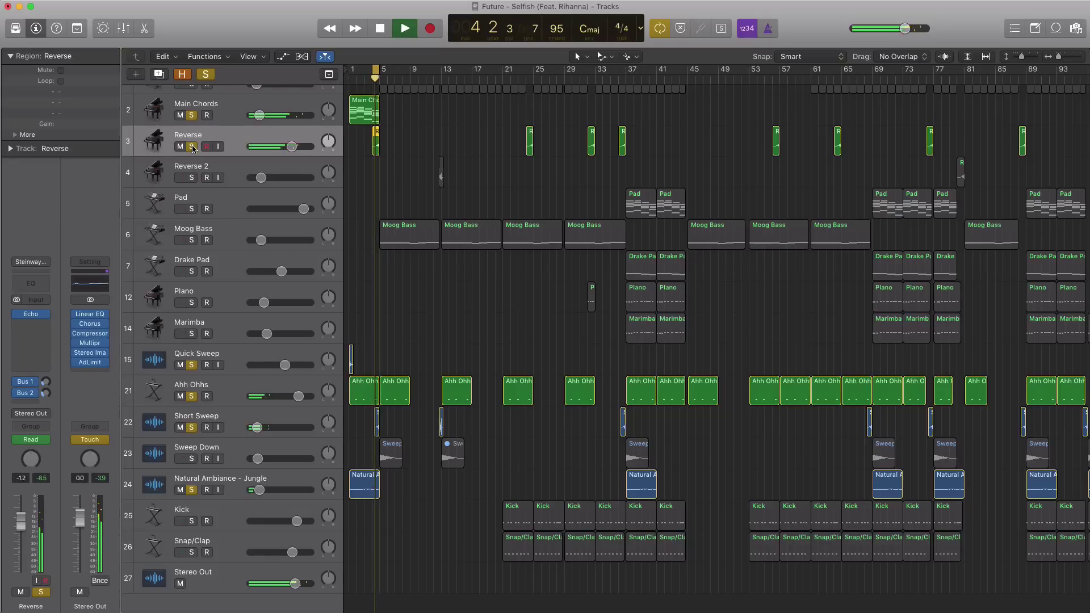
{"action": "key", "text": "space"}
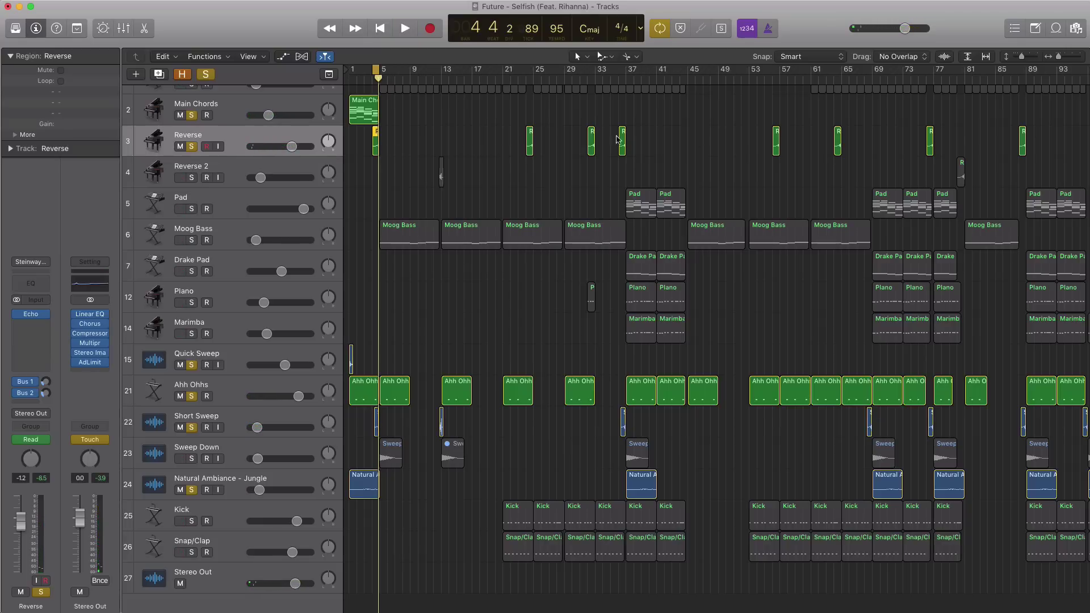
Clear the solo on all tracks and set the cycle range from bar 5 to bar 21.
{"action": "left_click", "coordinate": [192, 115], "text": "alt"}
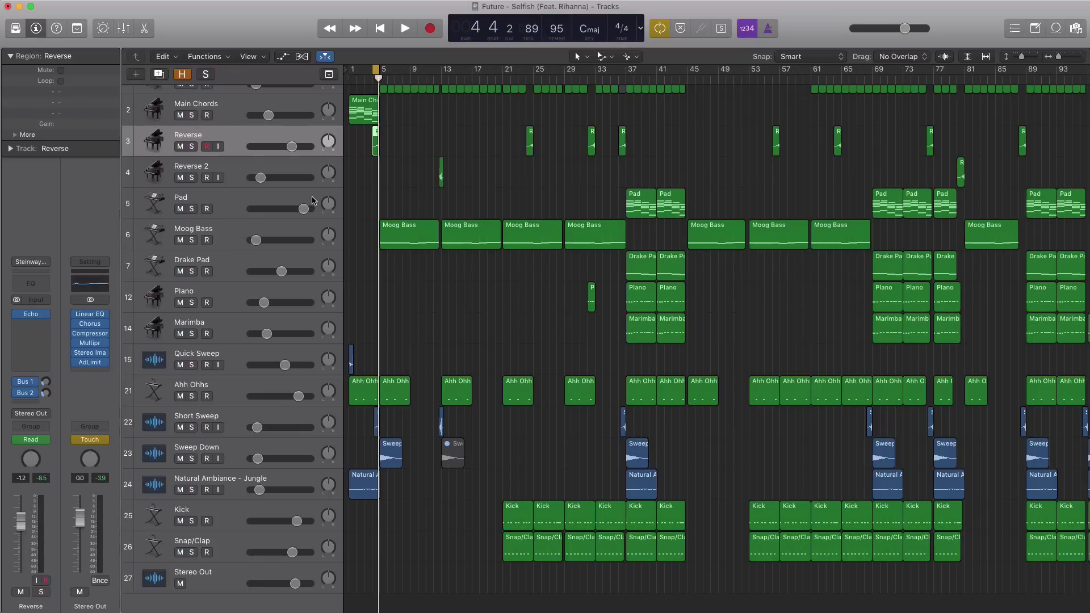
{"action": "left_click_drag", "start_coordinate": [382, 76], "coordinate": [503, 74]}
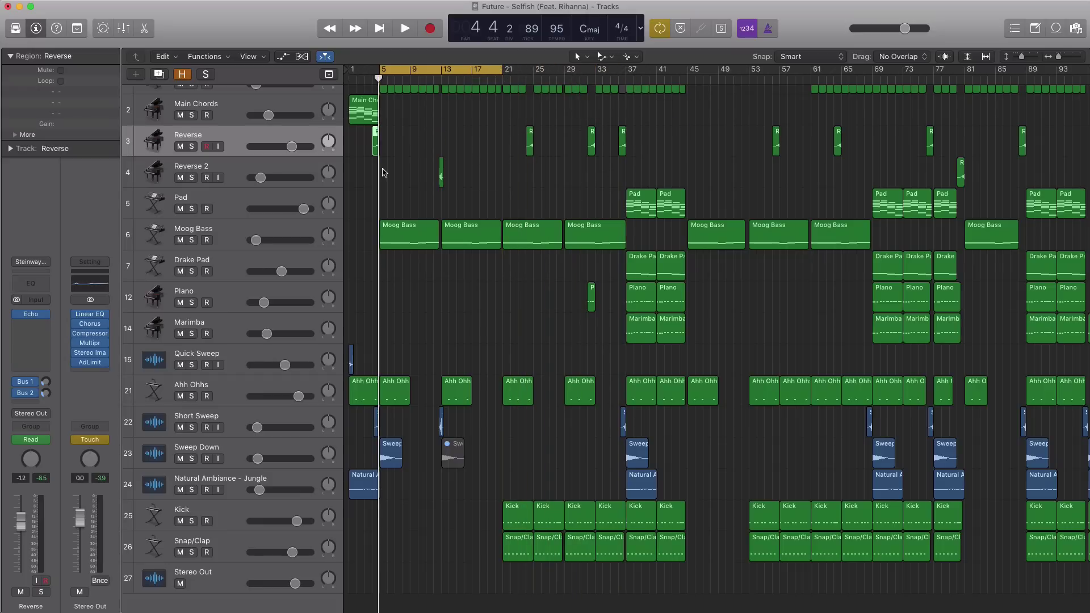
Play the full arrangement from bar 5 to bar 13 with all tracks audible.
{"action": "key", "text": "space"}
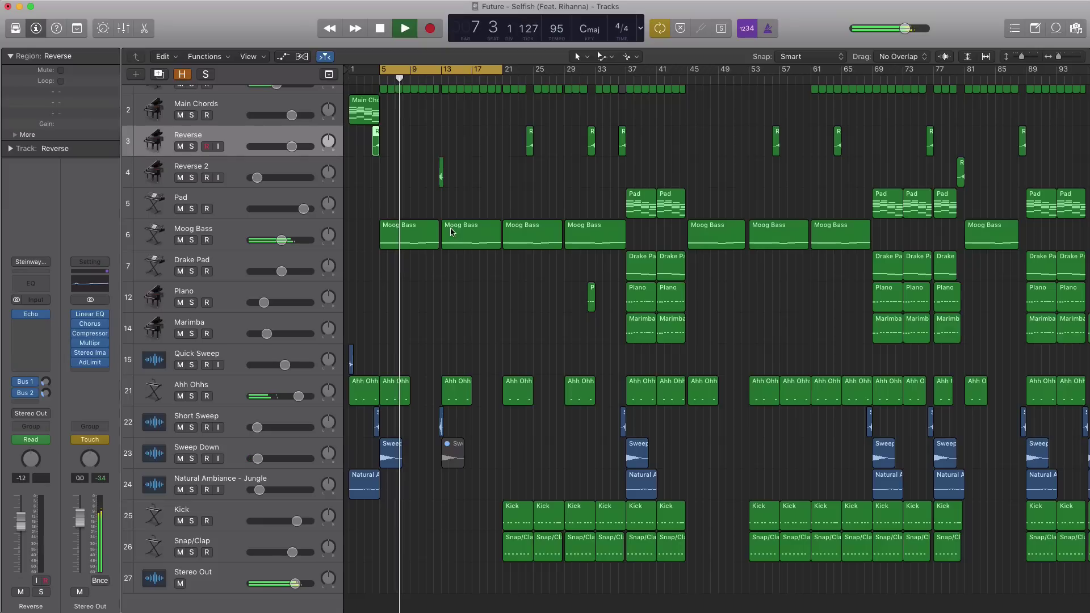
{"action": "scroll", "coordinate": [453, 232], "scroll_direction": "up", "scroll_amount": 1}
{"action": "scroll", "coordinate": [452, 231], "scroll_direction": "up", "scroll_amount": 3}
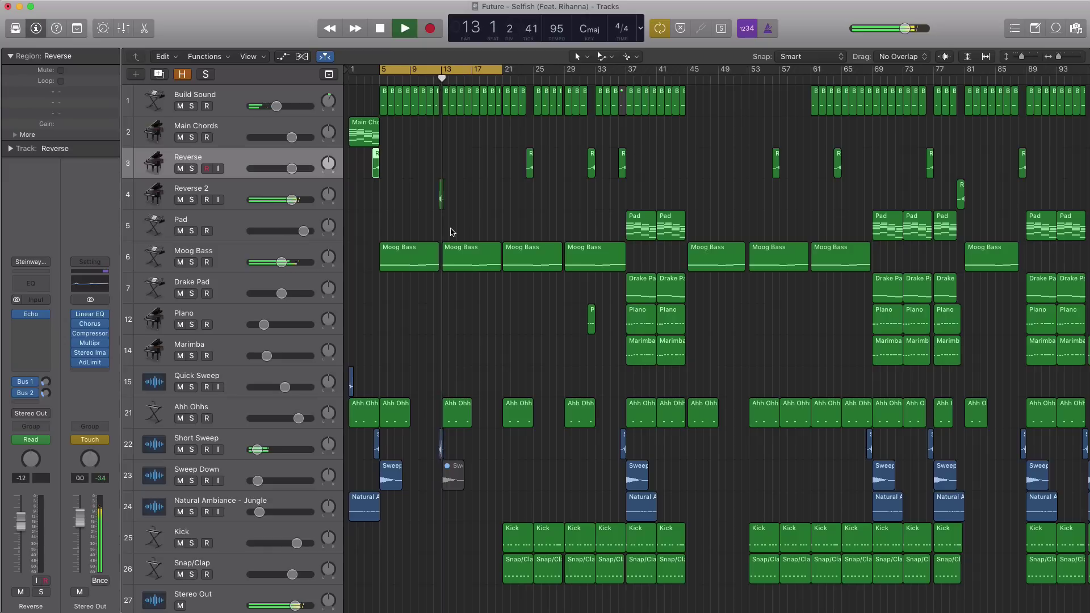
{"action": "key", "text": "space"}
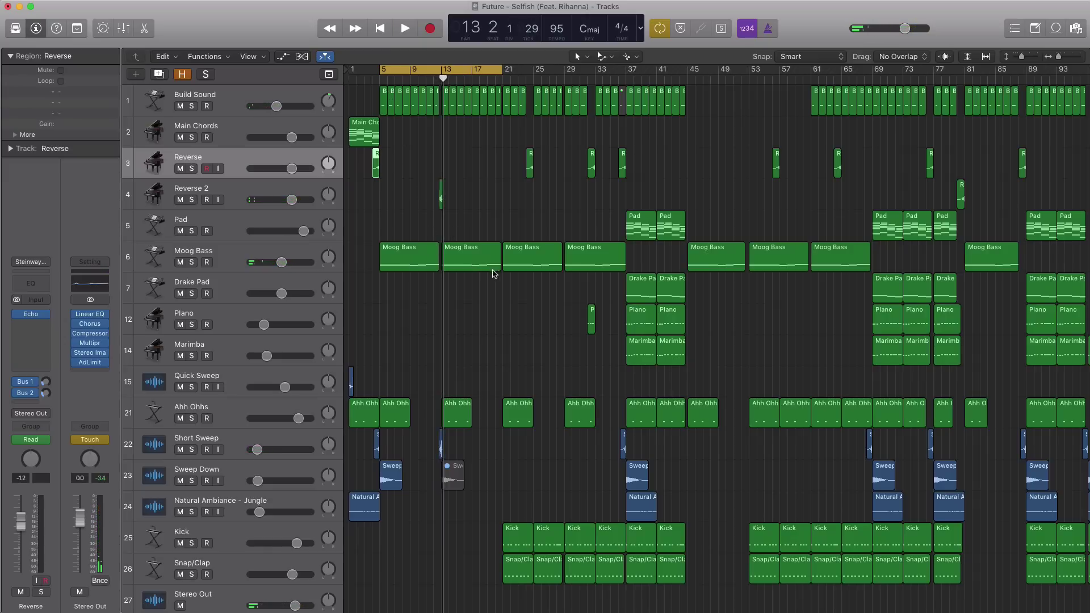
Solo the Build Sound track and play the cycle range from bar 5.
{"action": "left_click_drag", "start_coordinate": [500, 74], "coordinate": [502, 74]}
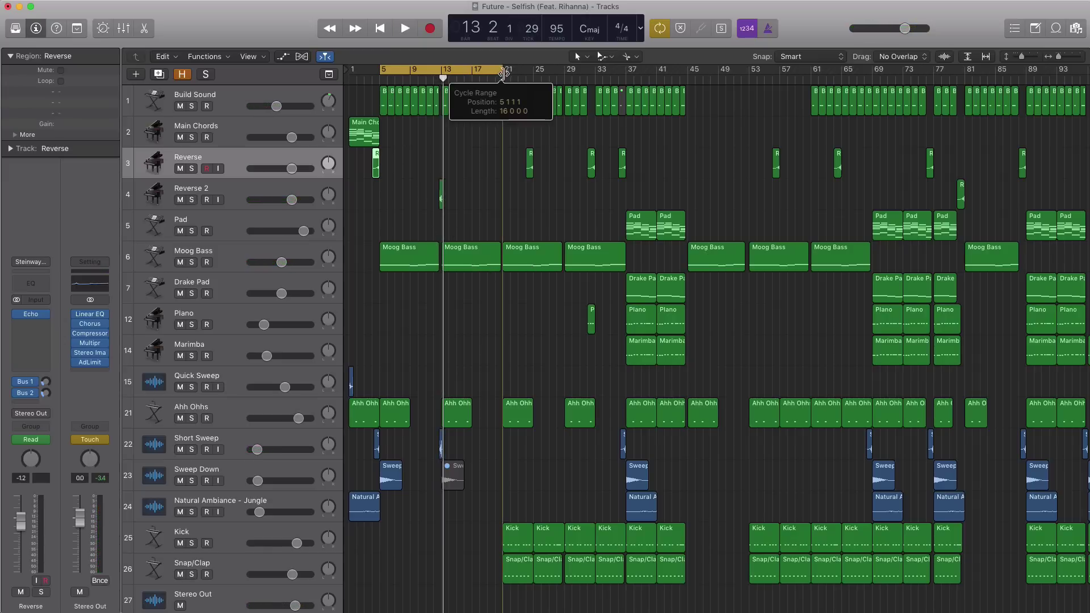
{"action": "left_click", "coordinate": [245, 103]}
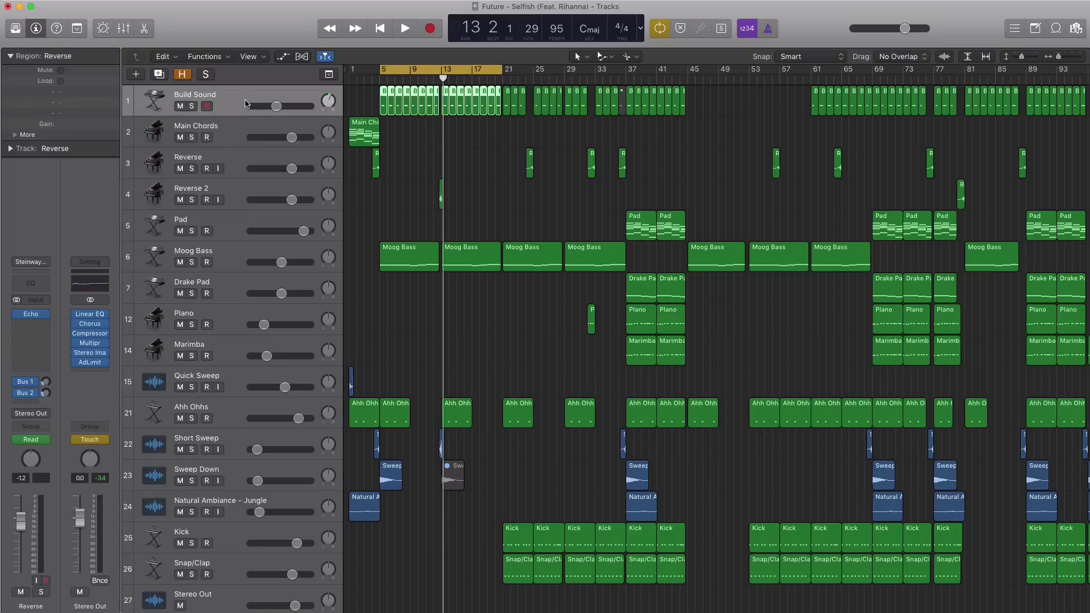
{"action": "left_click", "coordinate": [191, 106]}
{"action": "key", "text": "space"}
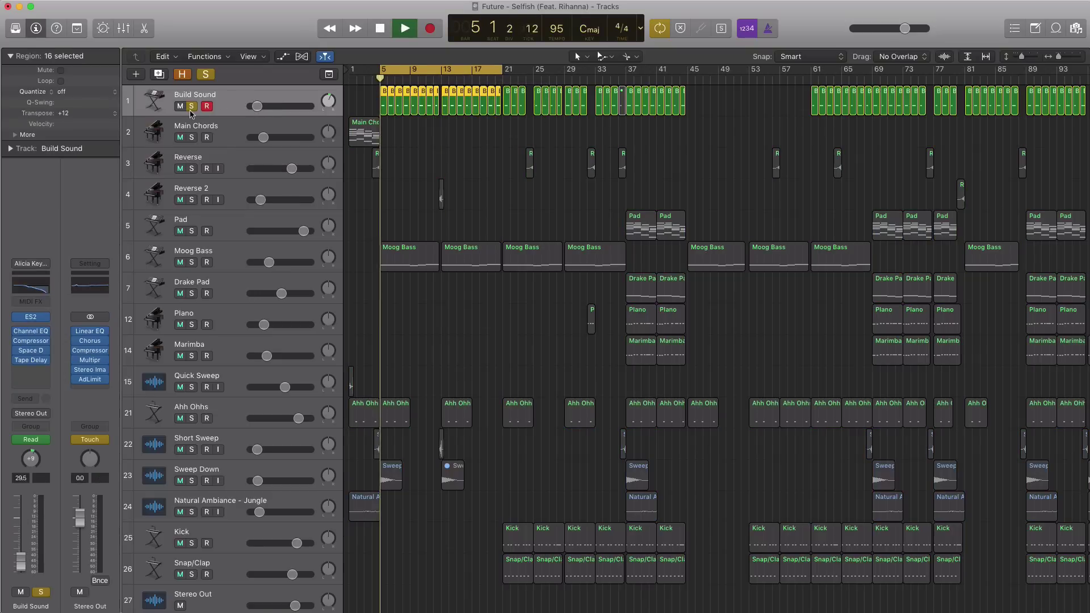
View the ES2 synthesizer settings on the Build Sound track, close the plug-in window and stop playback.
{"action": "left_click", "coordinate": [33, 319]}
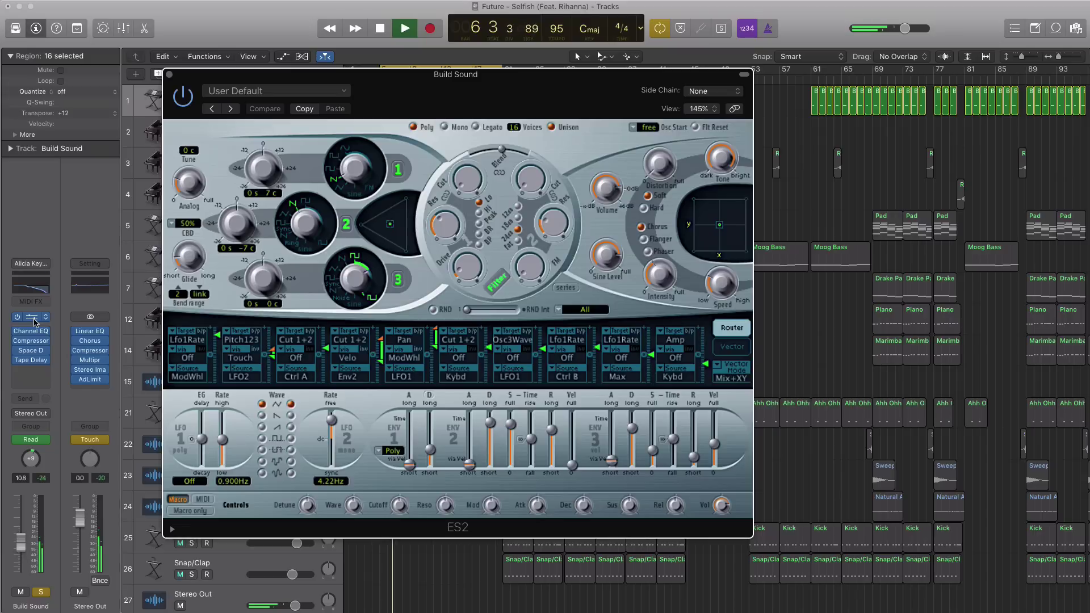
{"action": "left_click", "coordinate": [169, 74]}
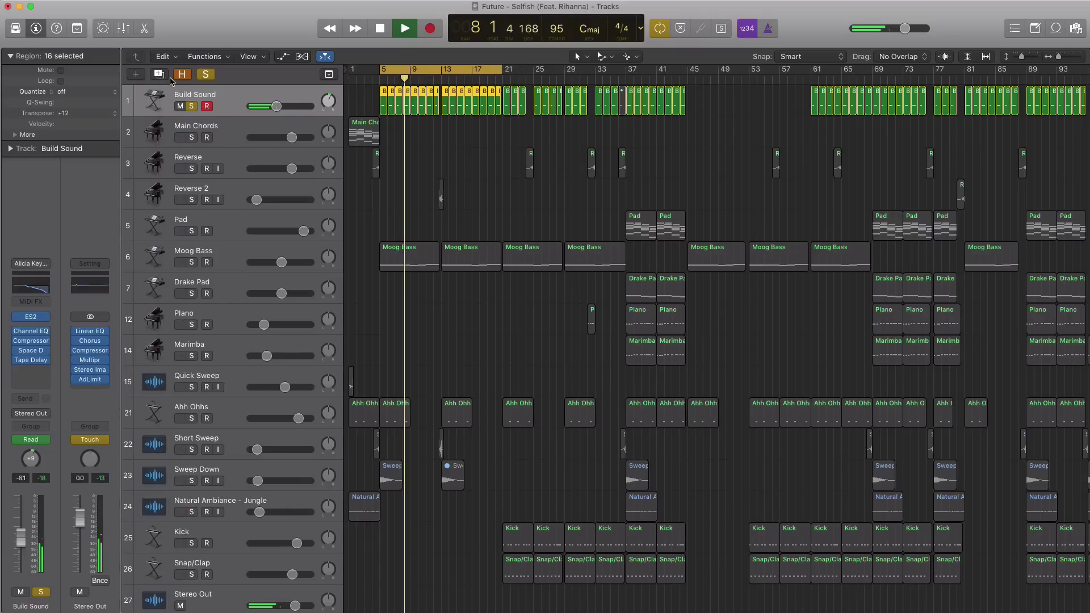
{"action": "key", "text": "space"}
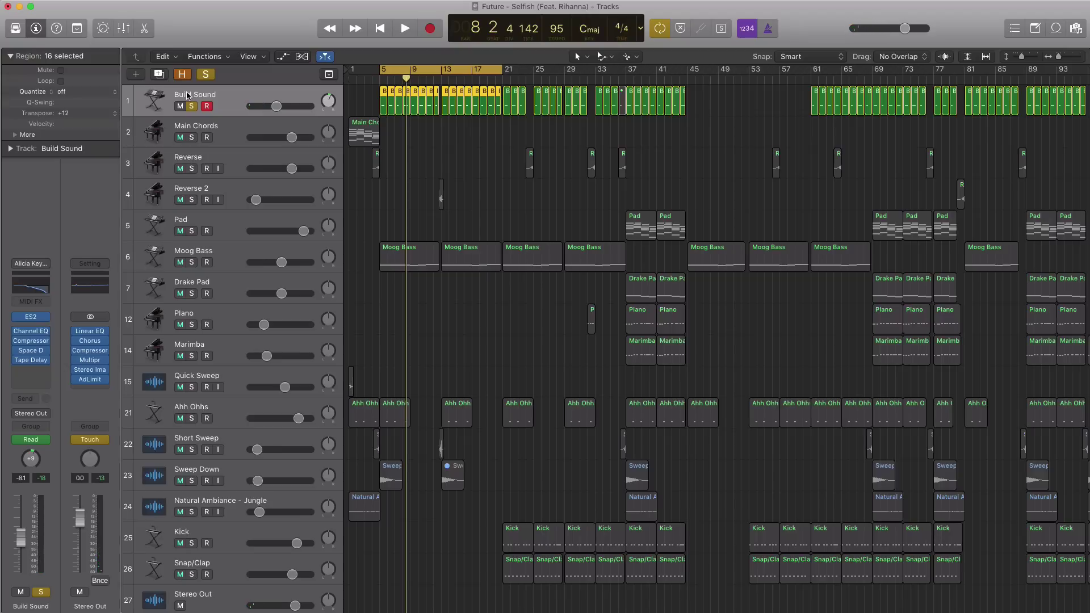
{"action": "key", "text": "ctrl+s"}
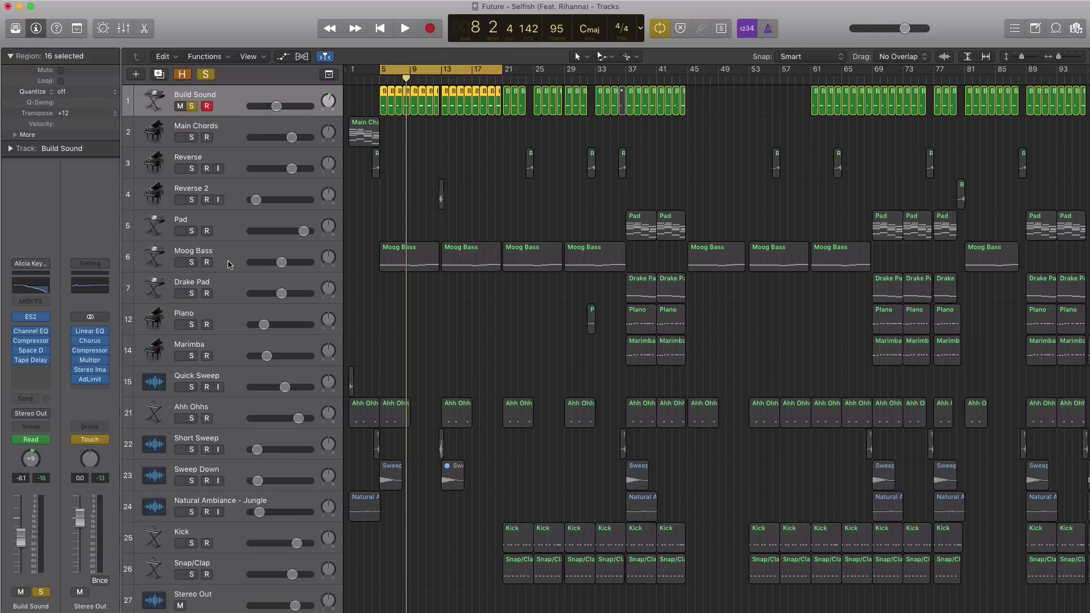
Solo the Moog Bass track together with Build Sound, play from bar 5 and select the Moog Bass track.
{"action": "left_click", "coordinate": [193, 262]}
{"action": "key", "text": "space"}
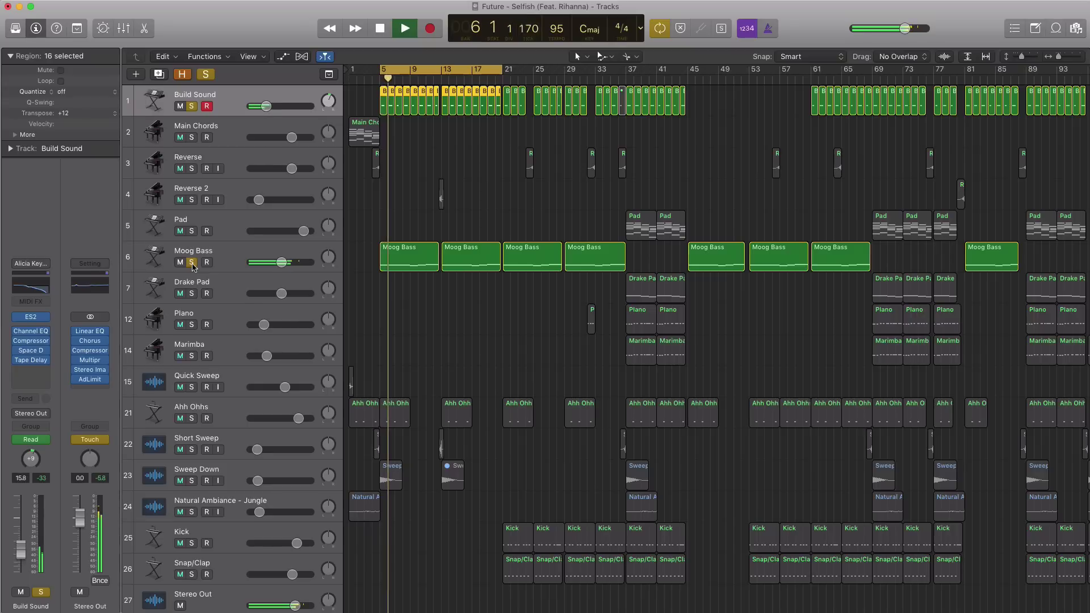
{"action": "left_click", "coordinate": [170, 268]}
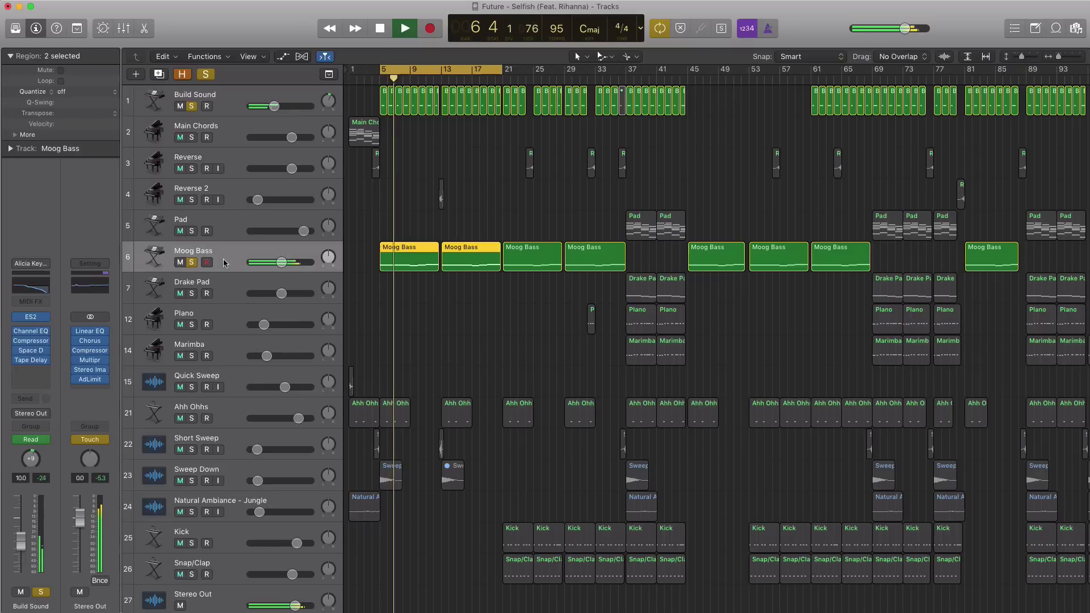
View the ES2 synthesizer settings of the Moog Bass track during playback and close the plug-in window.
{"action": "left_click", "coordinate": [30, 317]}
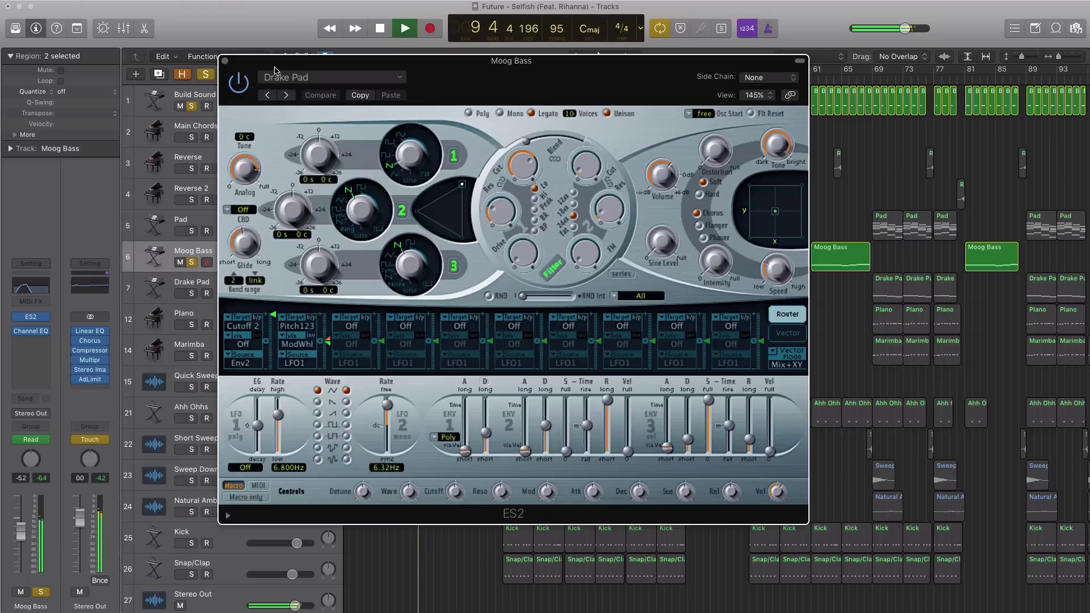
{"action": "left_click", "coordinate": [224, 61]}
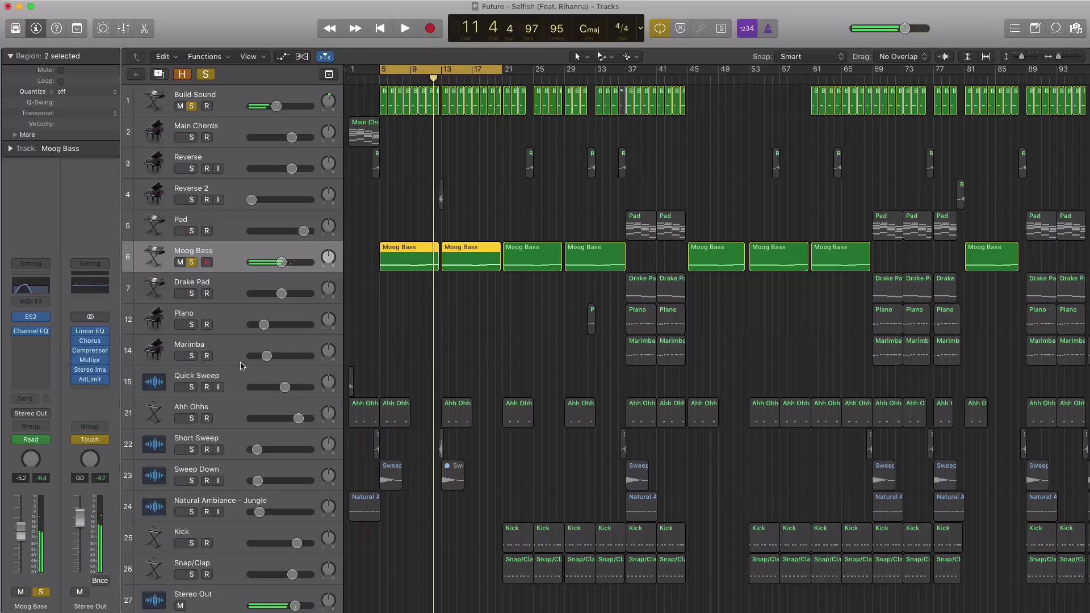
Add the Ahh Ohhs track to the solo and play the section from bar 5.
{"action": "left_click", "coordinate": [191, 418]}
{"action": "key", "text": "space"}
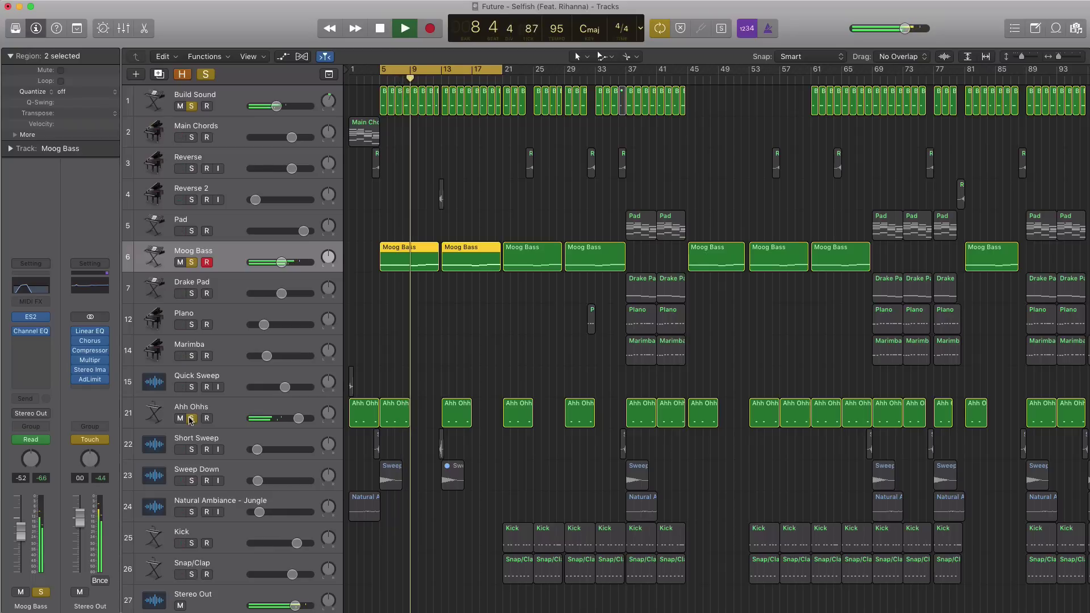
{"action": "key", "text": "space"}
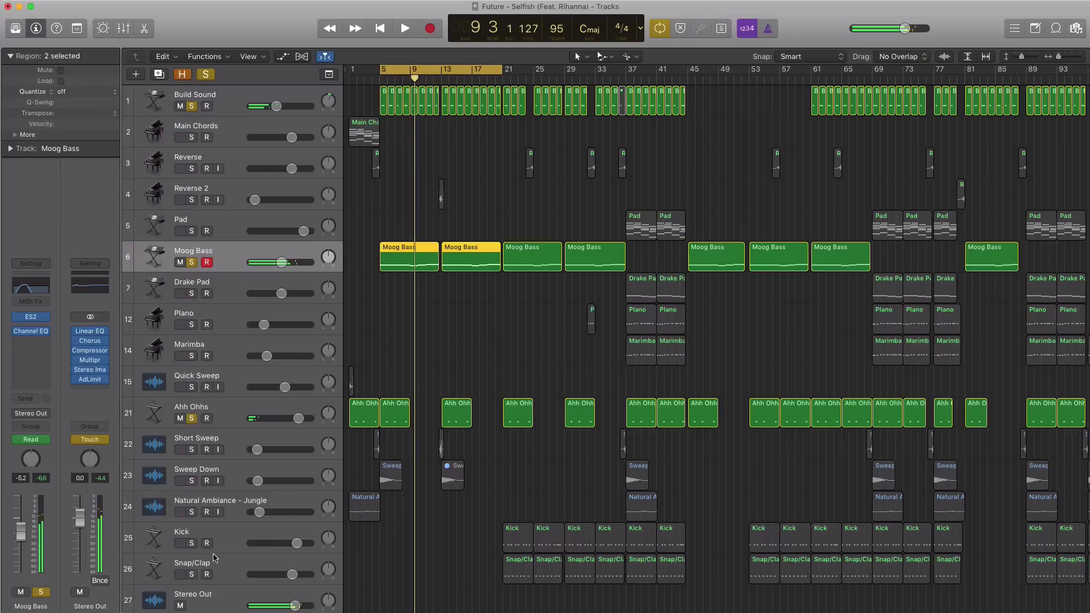
Add the Sweep Down track to the soloed tracks and play the section from bar 5.
{"action": "left_click", "coordinate": [235, 476]}
{"action": "left_click", "coordinate": [191, 481]}
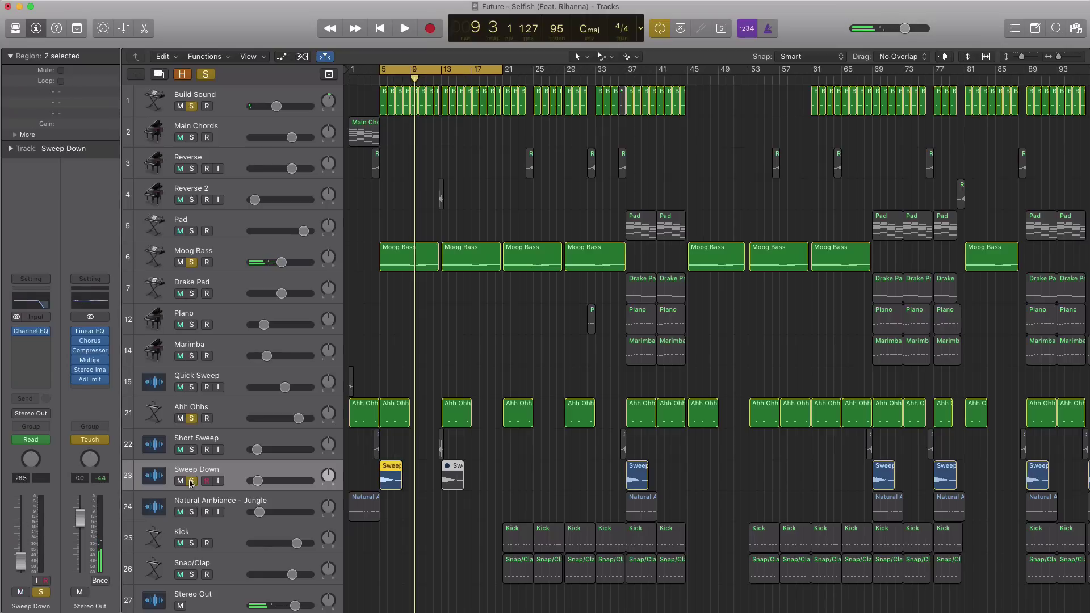
{"action": "key", "text": "space"}
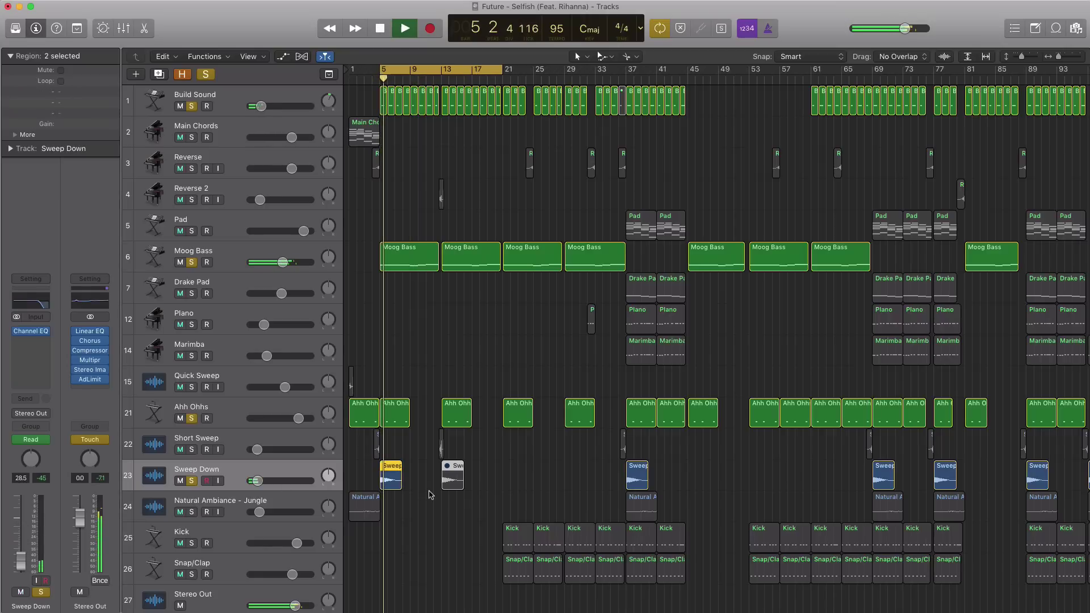
{"action": "scroll", "coordinate": [429, 495], "scroll_direction": "down", "scroll_amount": 2}
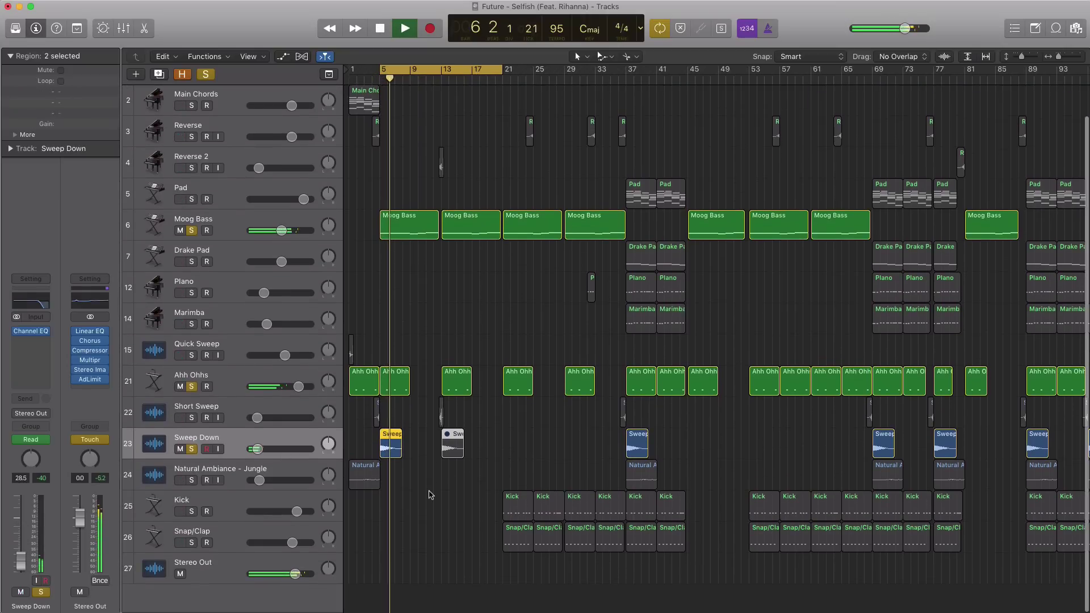
{"action": "scroll", "coordinate": [429, 496], "scroll_direction": "up", "scroll_amount": 2}
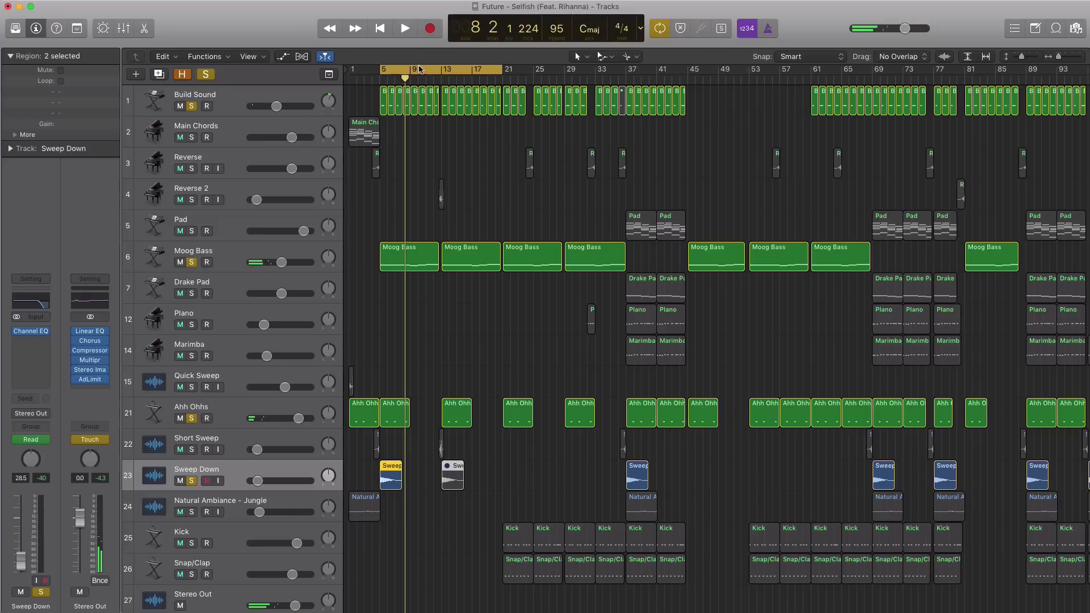
Move the cycle range to bars 21 to 37, add Kick and Snap/Clap to the solo and start playback.
{"action": "left_click_drag", "start_coordinate": [414, 75], "coordinate": [536, 77]}
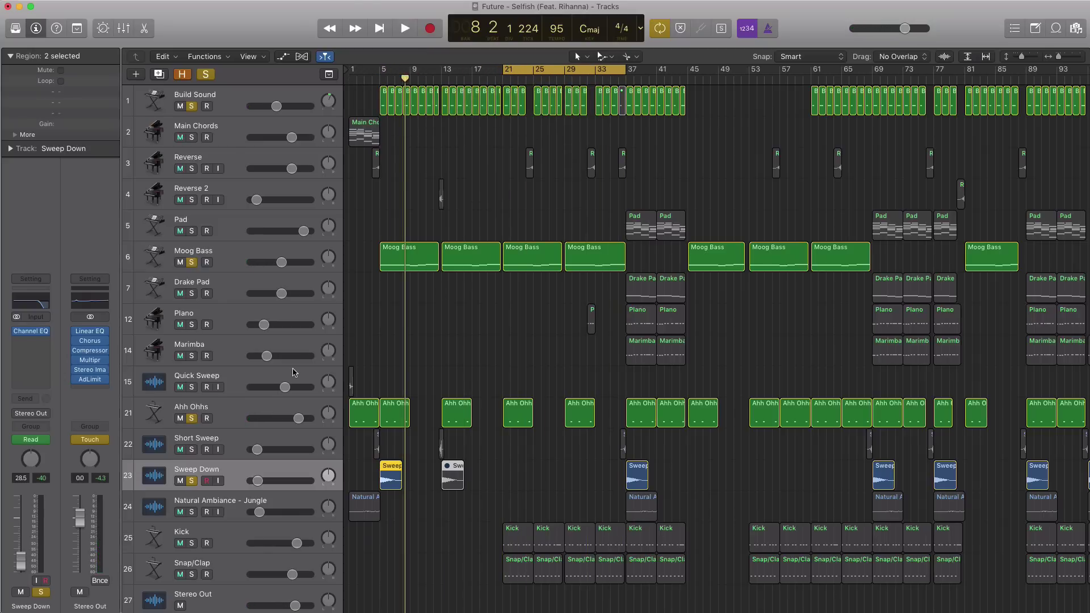
{"action": "left_click", "coordinate": [196, 545]}
{"action": "left_click", "coordinate": [194, 574]}
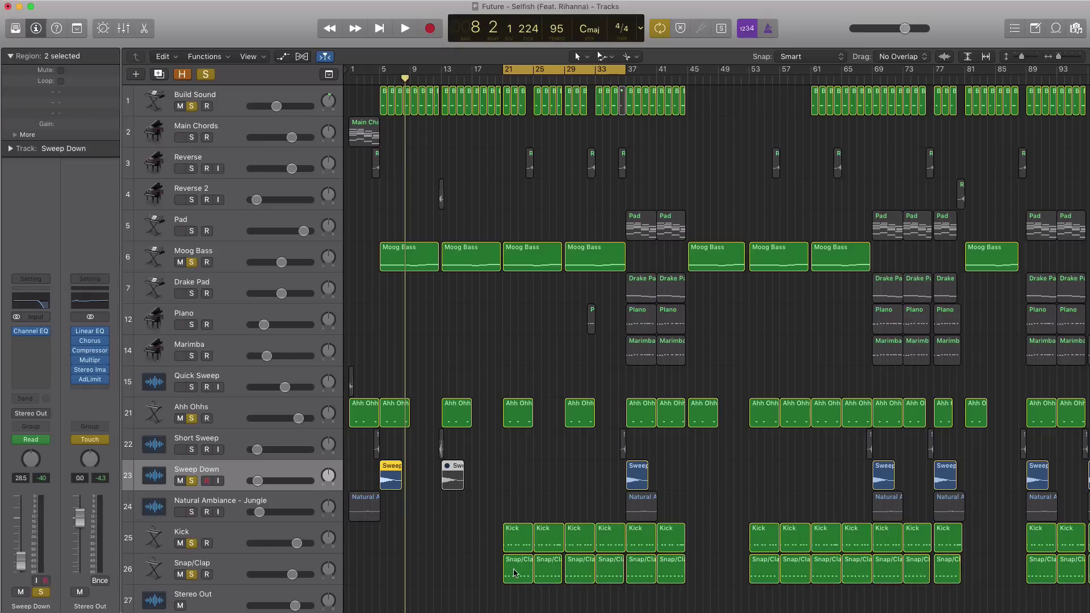
{"action": "key", "text": "space"}
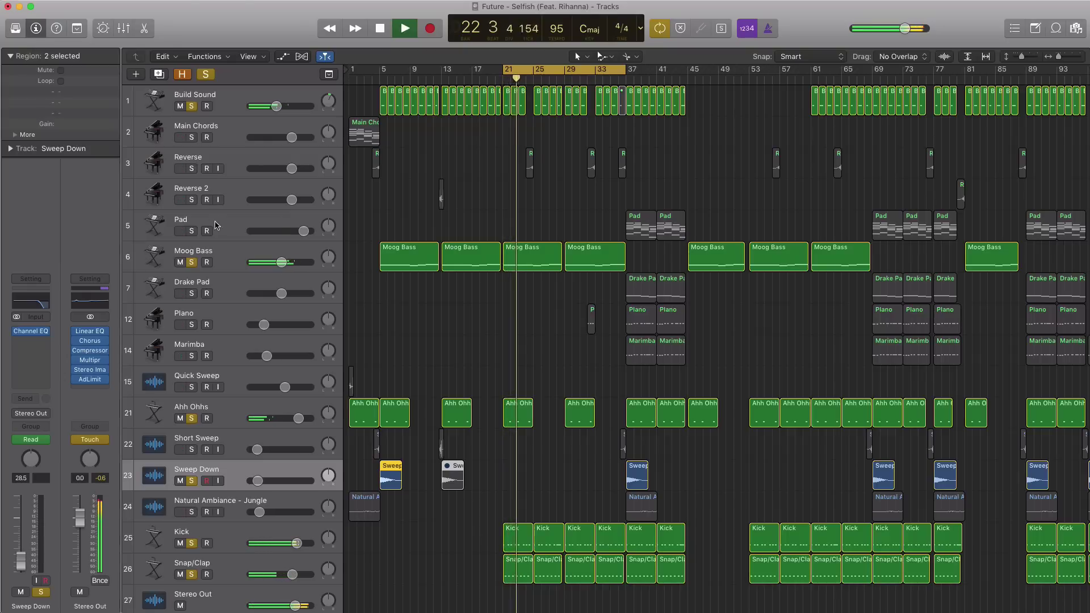
Clear the solo on all tracks and play the full arrangement up to bar 30.
{"action": "left_click", "coordinate": [192, 418], "text": "alt"}
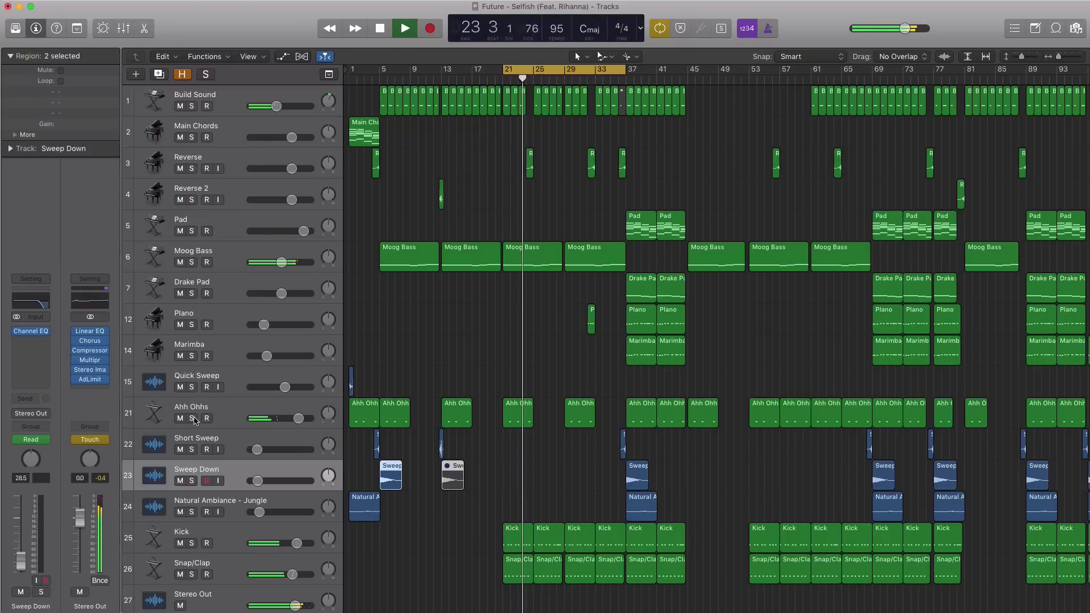
{"action": "scroll", "coordinate": [413, 500], "scroll_direction": "down", "scroll_amount": 1}
{"action": "scroll", "coordinate": [412, 499], "scroll_direction": "up", "scroll_amount": 1}
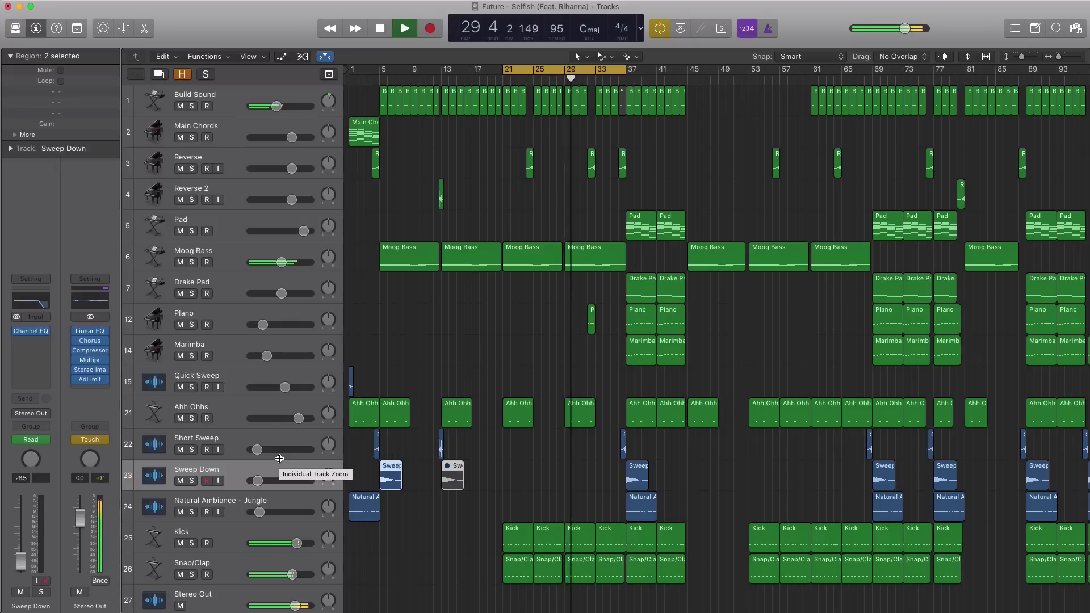
{"action": "key", "text": "space"}
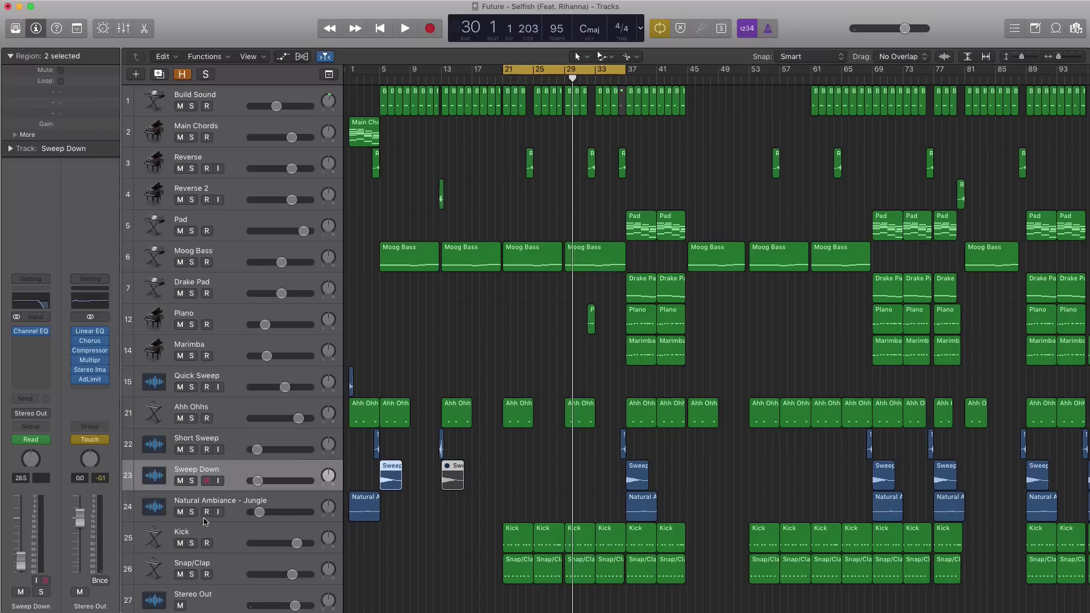
Solo the Kick track and play its pattern from bar 21.
{"action": "left_click", "coordinate": [192, 544]}
{"action": "key", "text": "space"}
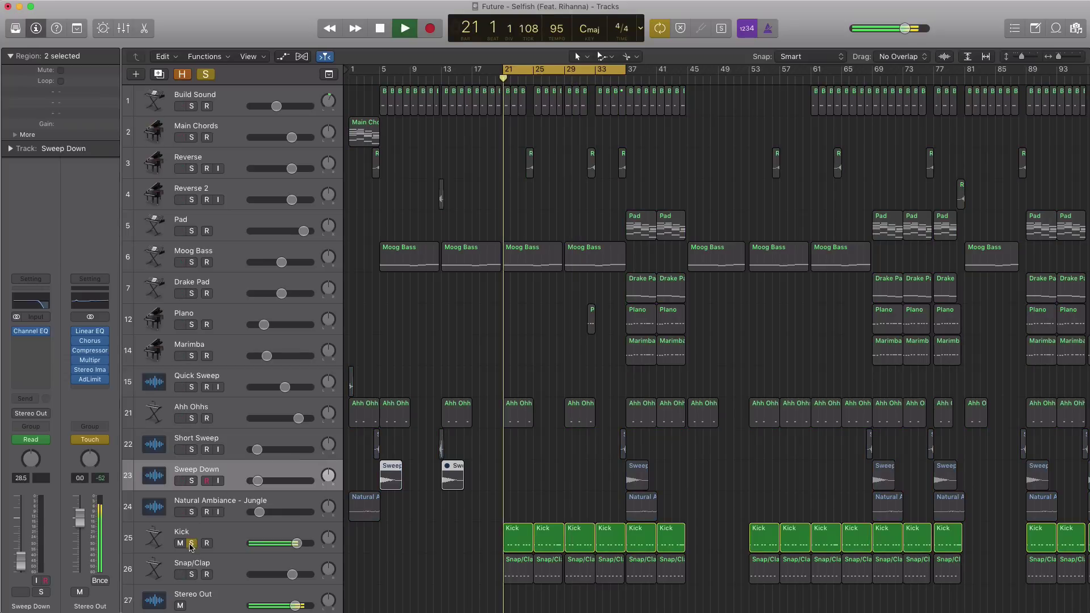
{"action": "key", "text": "space"}
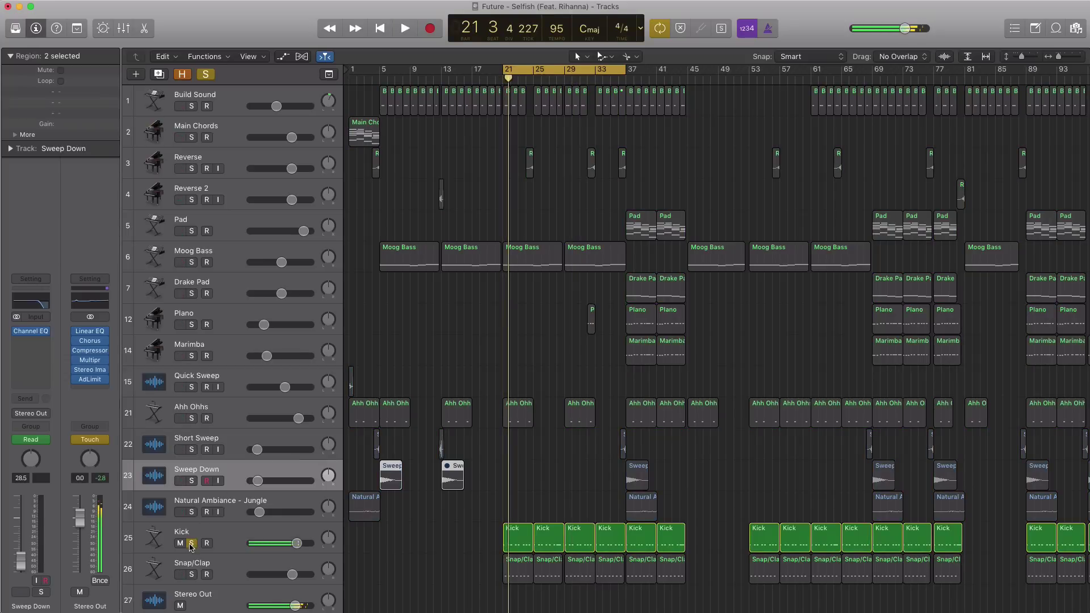
Switch the solo from the Kick to the Snap/Clap track and play it from bar 21.
{"action": "left_click", "coordinate": [191, 575]}
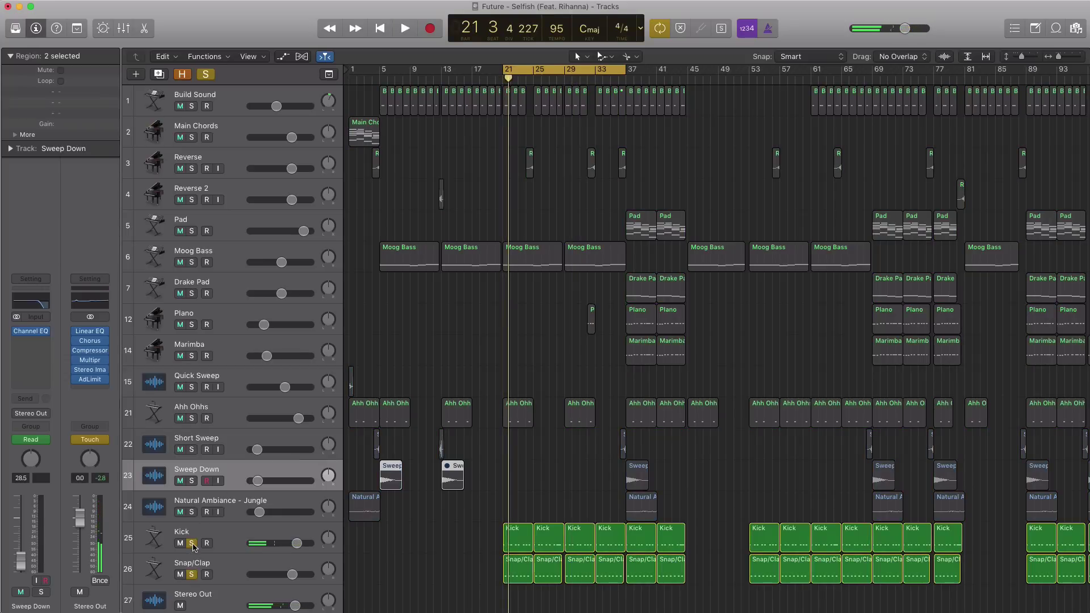
{"action": "left_click", "coordinate": [191, 543]}
{"action": "key", "text": "space"}
Bring the Kick back in alongside the Snap/Clap during playback, and clear the solo on both tracks.
{"action": "left_click", "coordinate": [191, 544]}
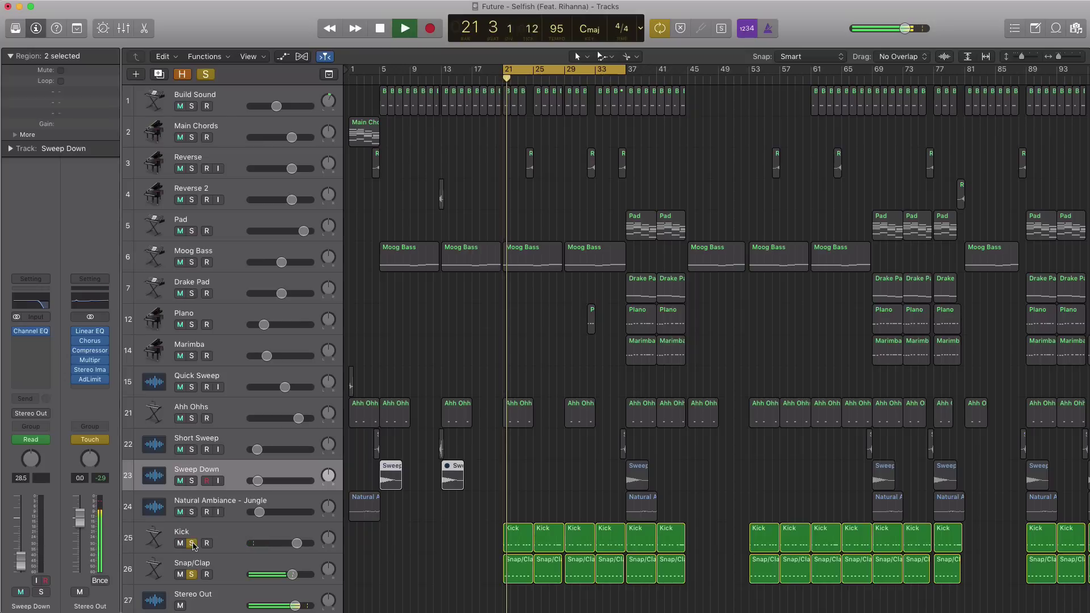
{"action": "left_click", "coordinate": [193, 575]}
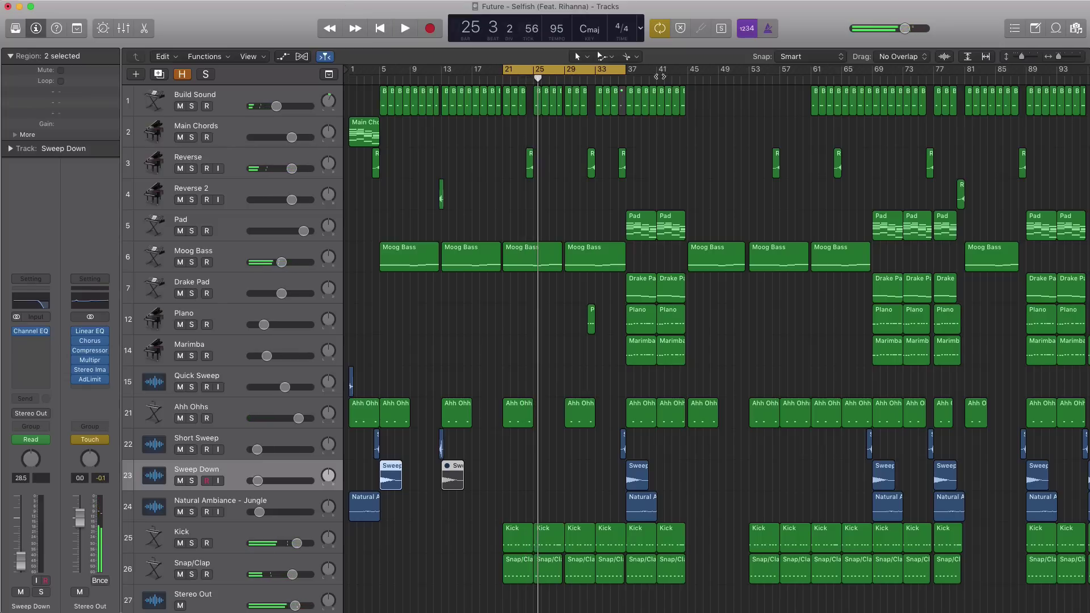
Set the cycle range from bar 37 to bar 45 and play the full arrangement of that section.
{"action": "left_click_drag", "start_coordinate": [629, 75], "coordinate": [687, 75]}
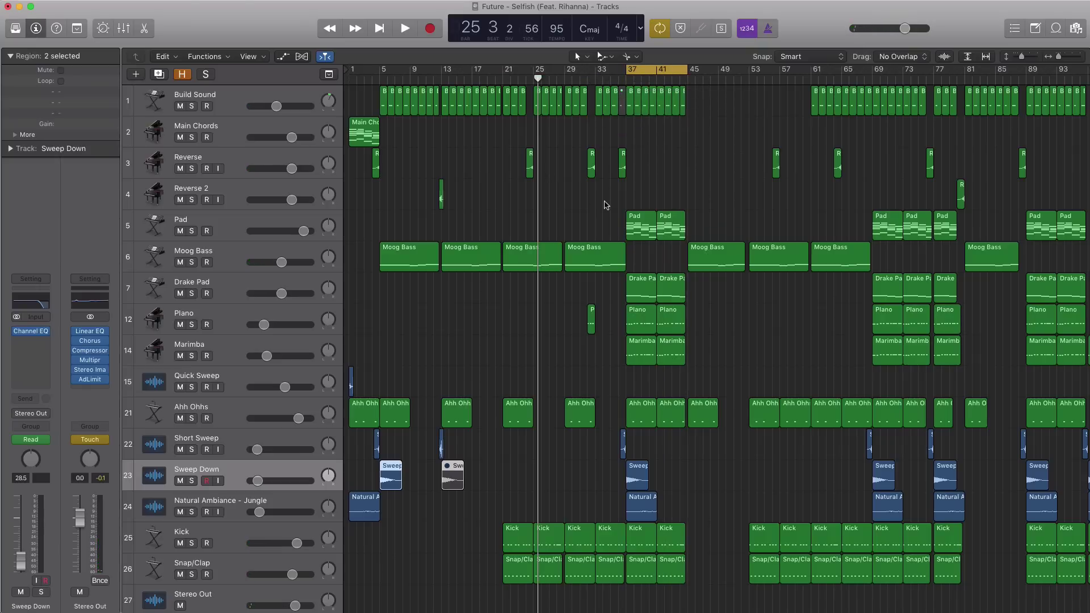
{"action": "key", "text": "space"}
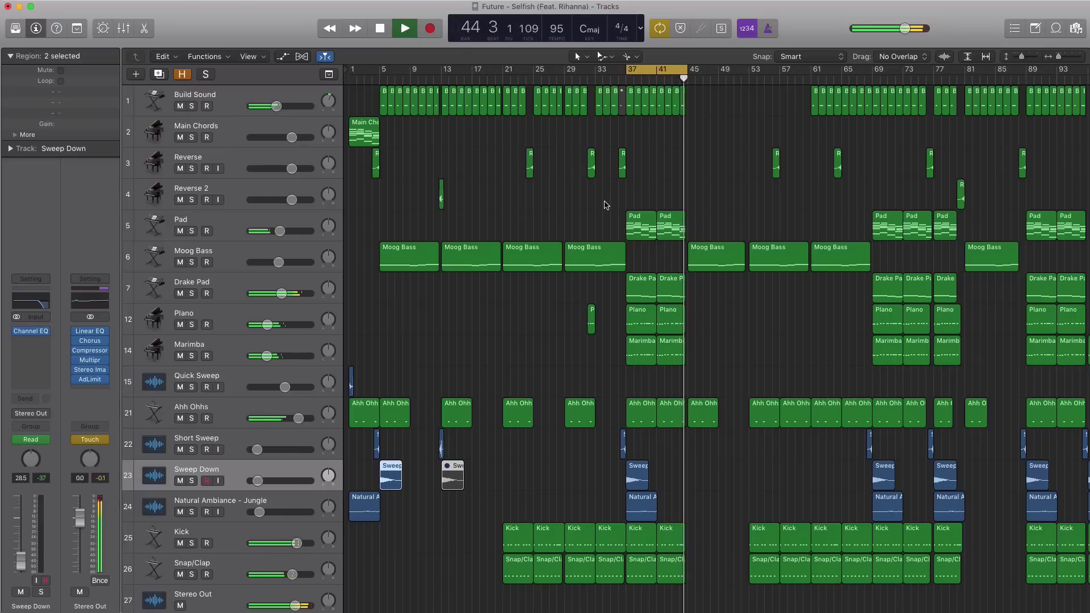
{"action": "key", "text": "space"}
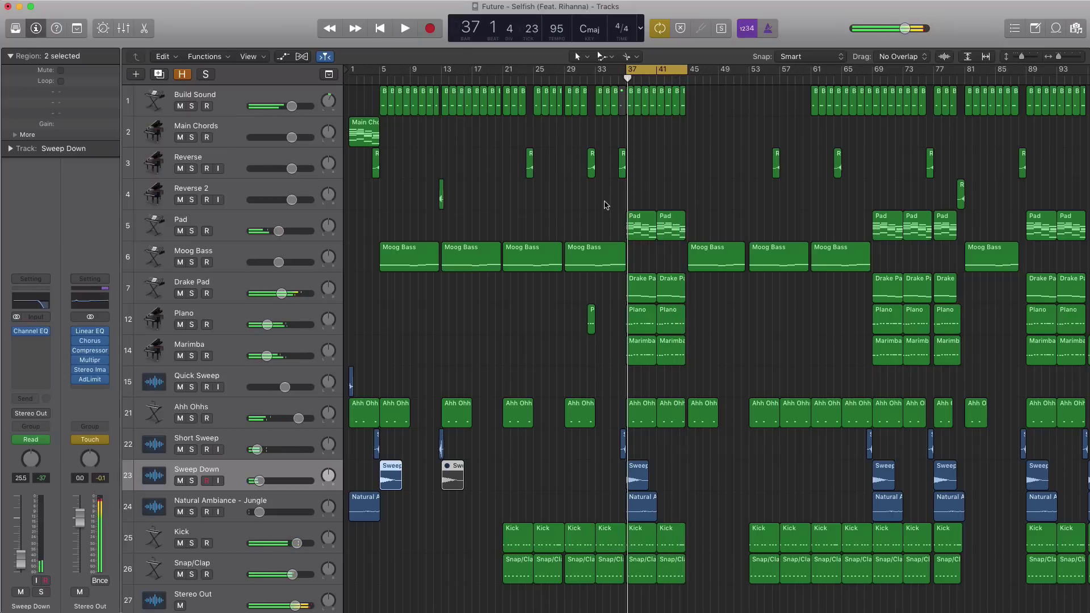
Solo the Build Sound track and play it from bar 37.
{"action": "left_click", "coordinate": [192, 107]}
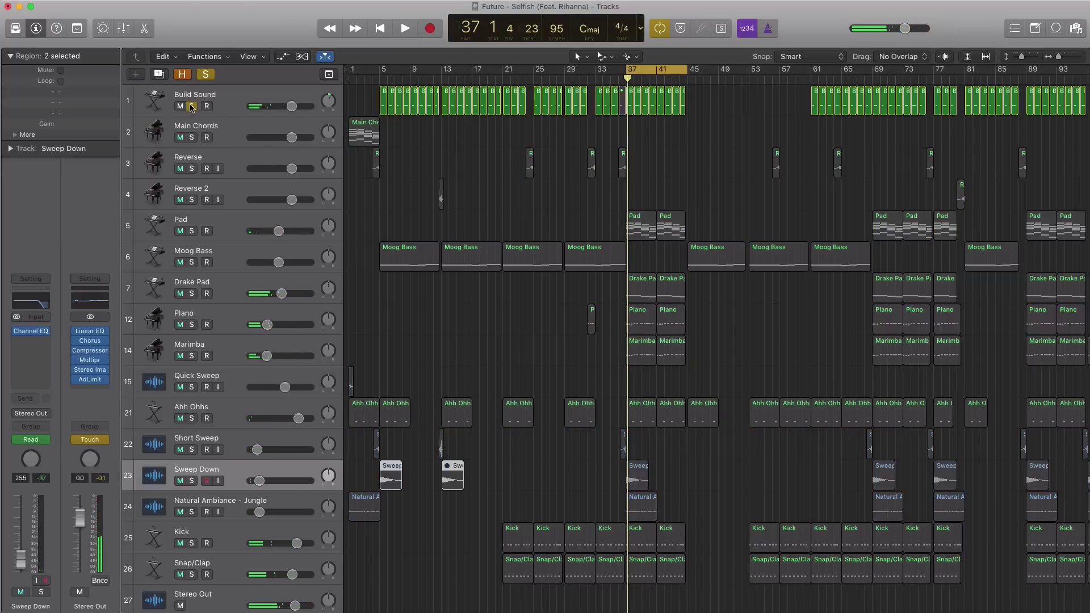
{"action": "key", "text": "space"}
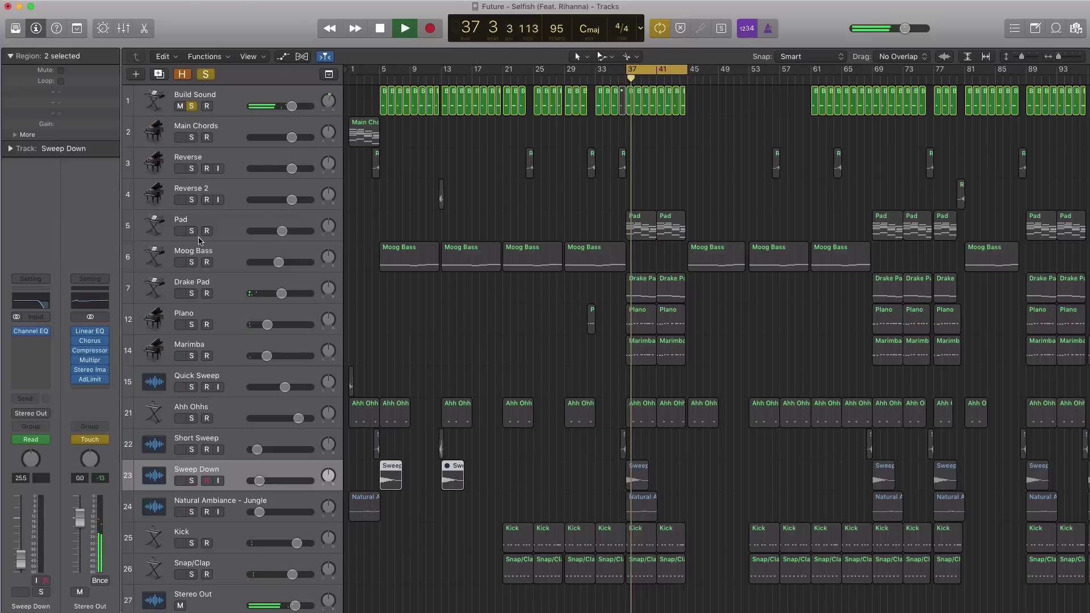
Switch the solo from Build Sound to the Pad track and play it from bar 37.
{"action": "left_click", "coordinate": [192, 106]}
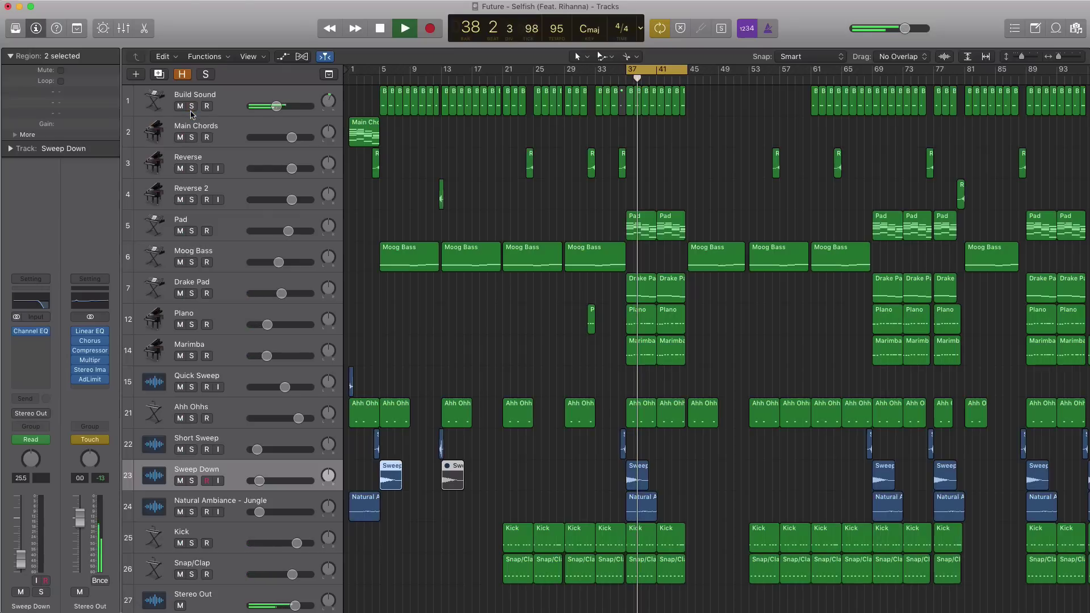
{"action": "left_click", "coordinate": [191, 231]}
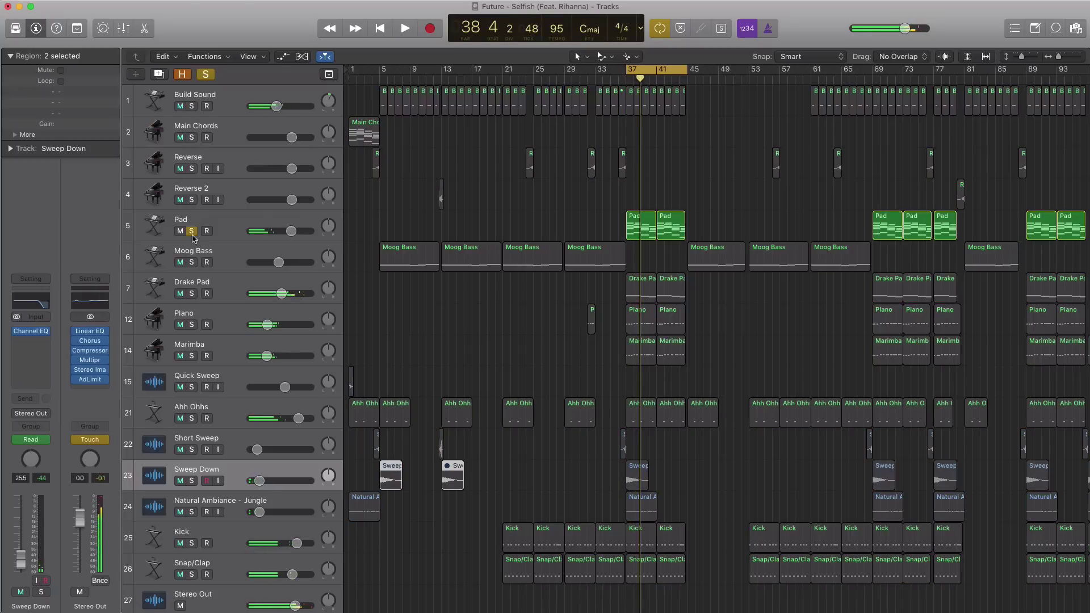
{"action": "key", "text": "space"}
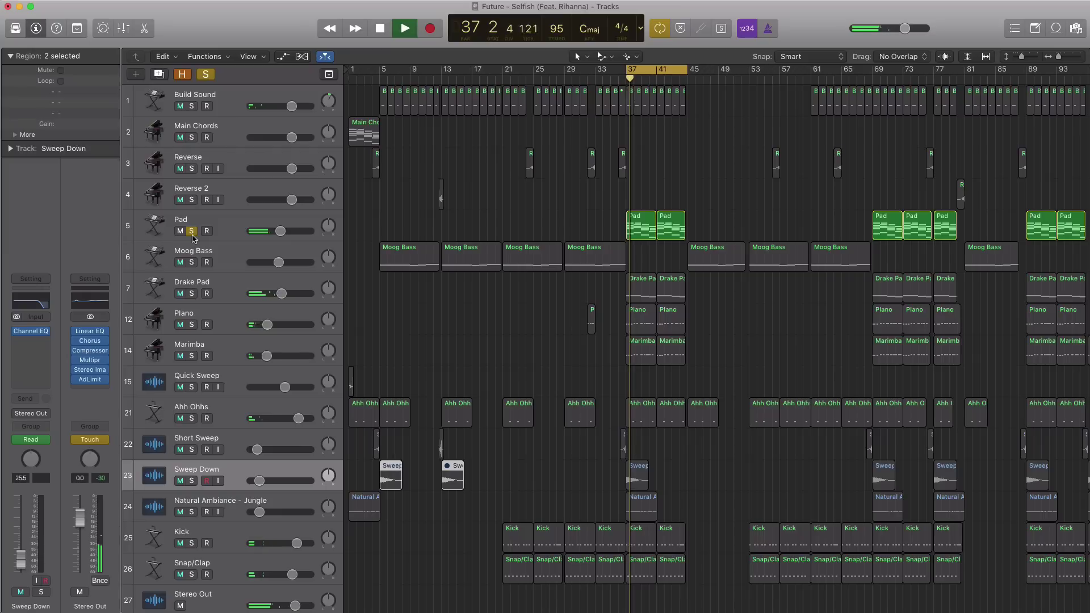
View the ES2 synth settings of the Pad track while it plays, and close the plug-in window.
{"action": "left_click", "coordinate": [224, 231]}
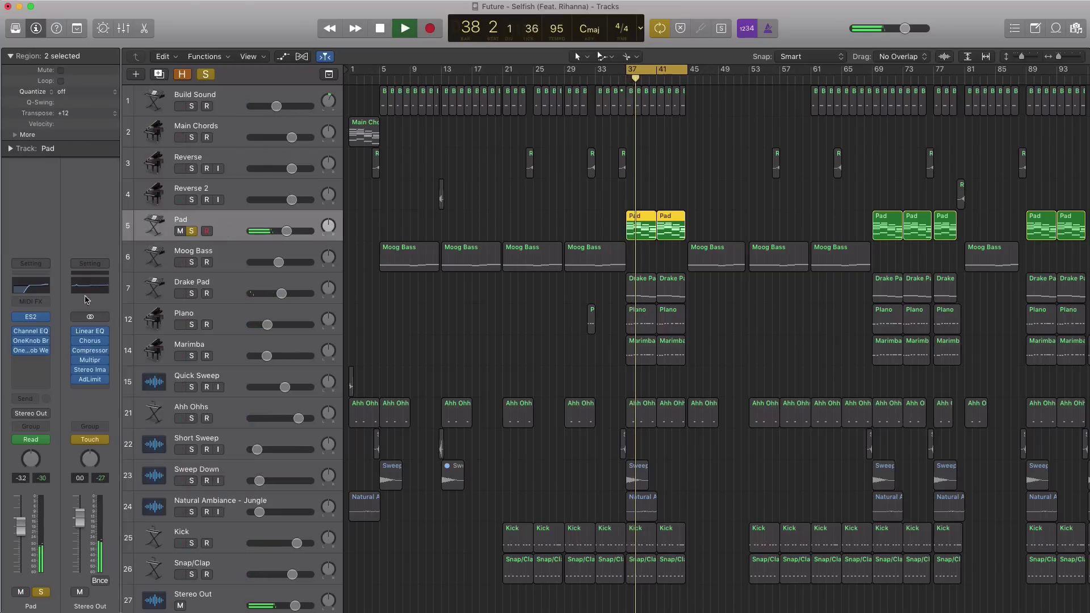
{"action": "left_click", "coordinate": [31, 318]}
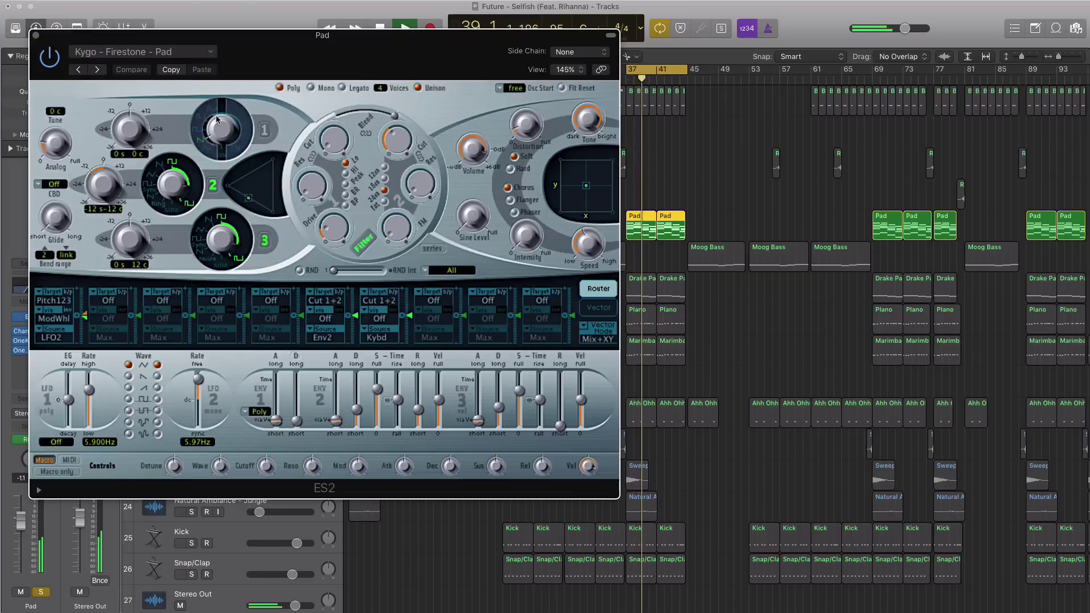
{"action": "left_click_drag", "start_coordinate": [335, 59], "coordinate": [453, 87]}
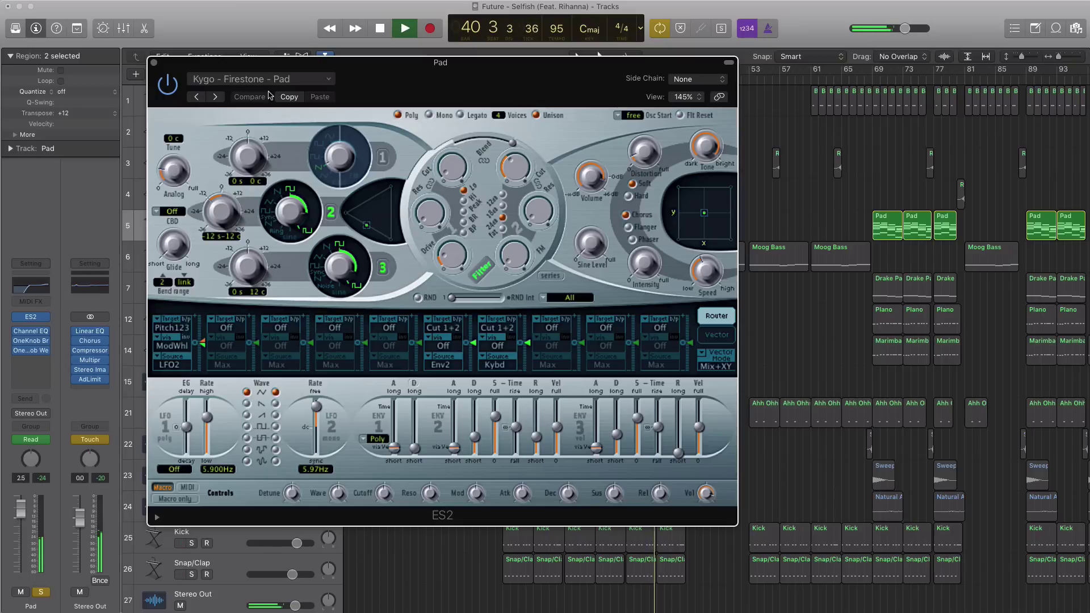
{"action": "left_click", "coordinate": [154, 64]}
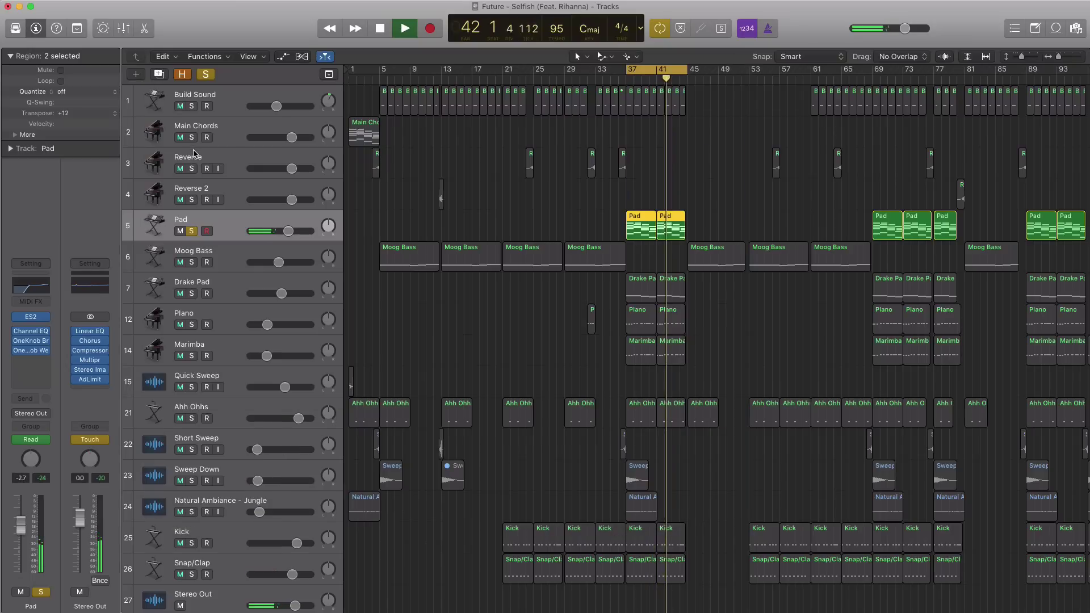
Solo the Drake Pad alongside the Pad, play from bar 37, and bring the Piano into the solo during playback.
{"action": "left_click", "coordinate": [192, 293]}
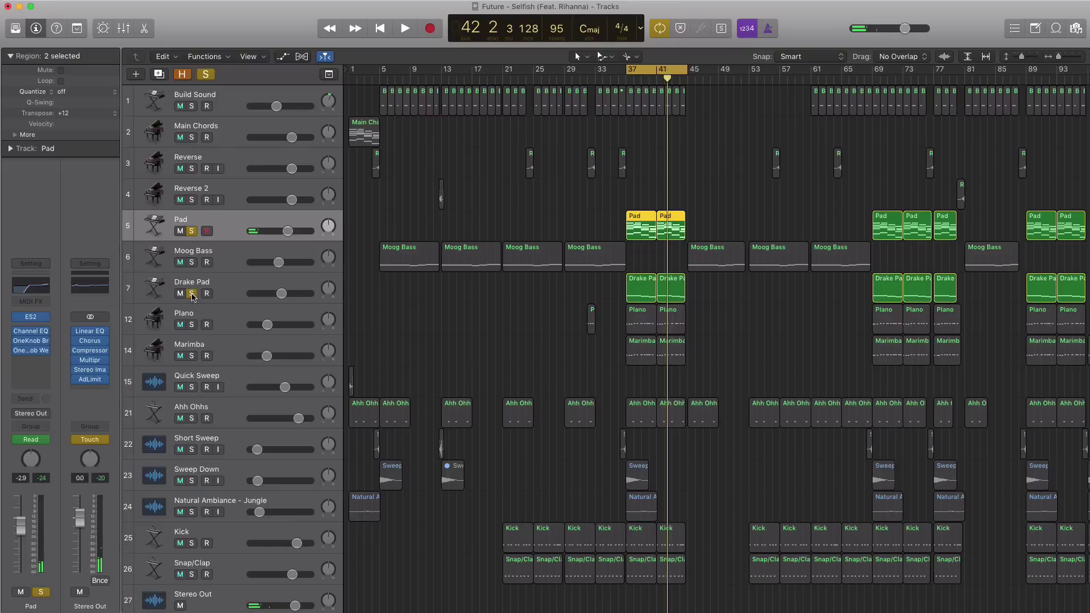
{"action": "key", "text": "space"}
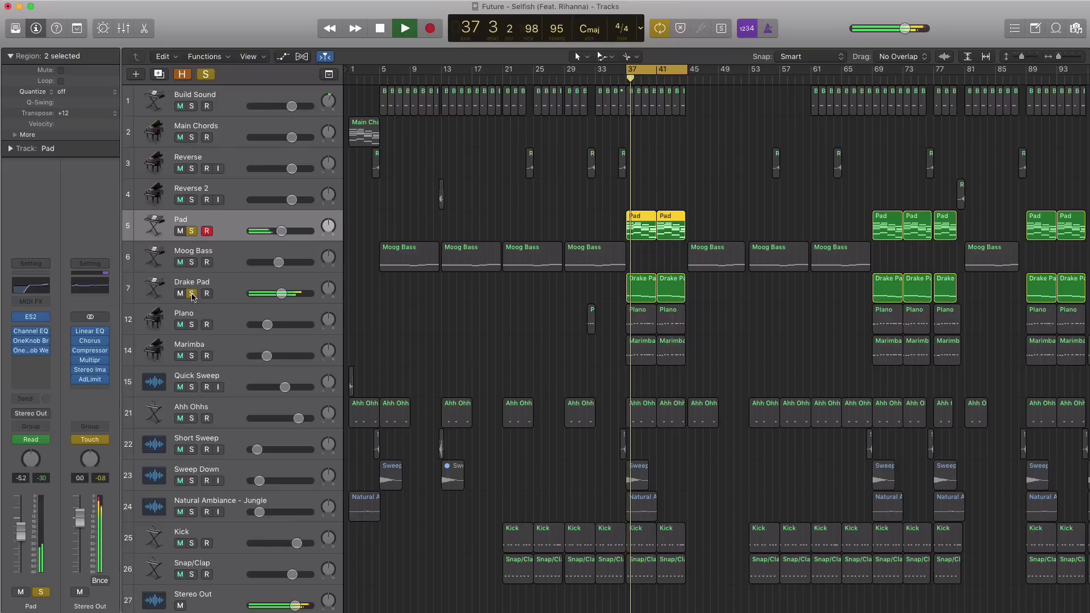
{"action": "left_click", "coordinate": [192, 325]}
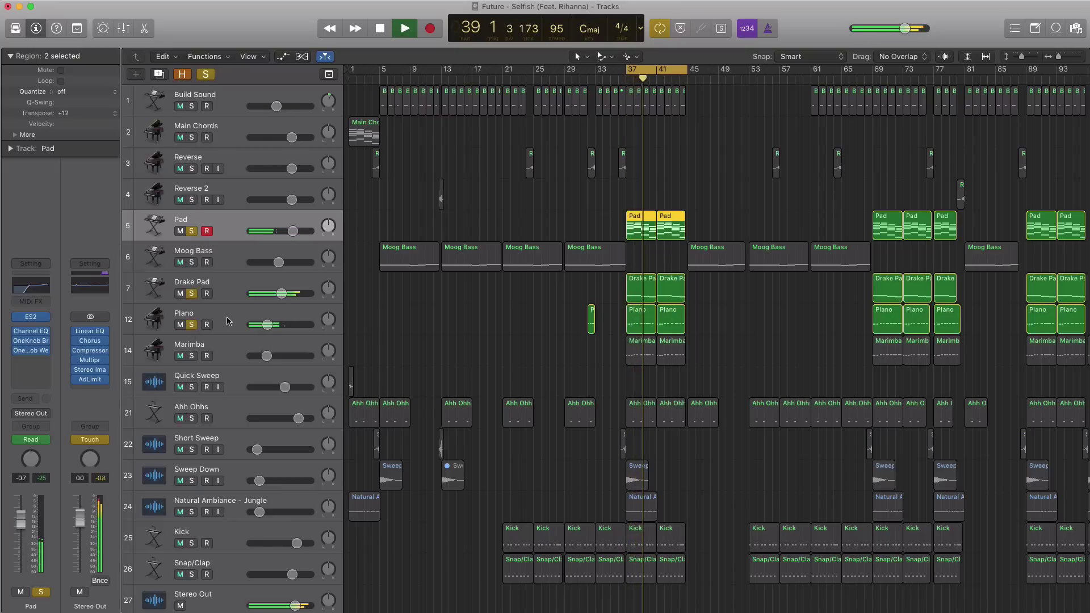
Stop playback and view the EXS24 sampler settings of the Piano track, closing the plug-in window again.
{"action": "left_click", "coordinate": [206, 324]}
{"action": "key", "text": "space"}
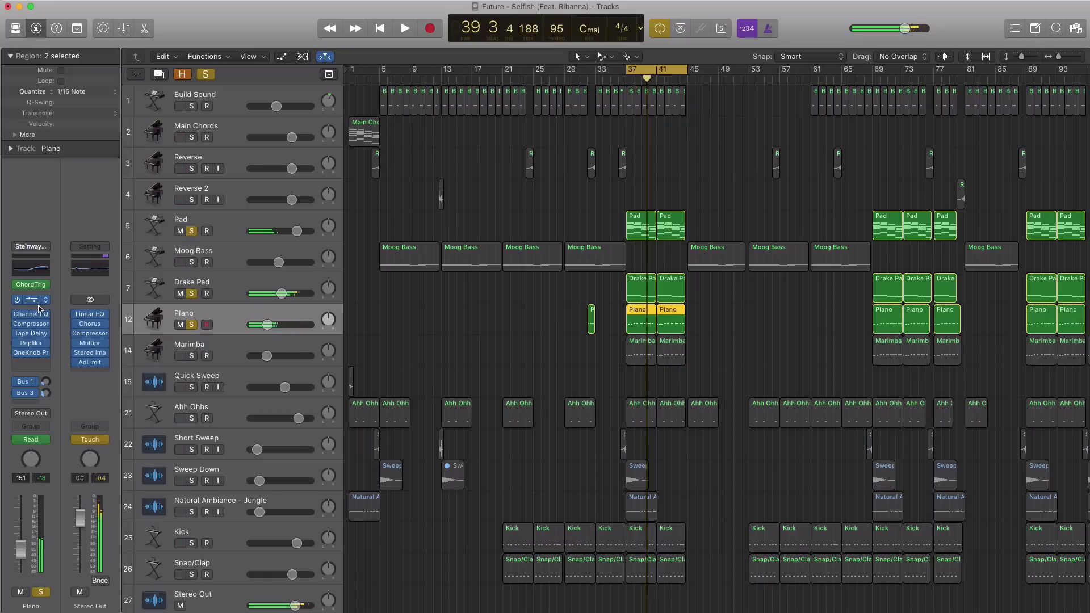
{"action": "left_click", "coordinate": [34, 300]}
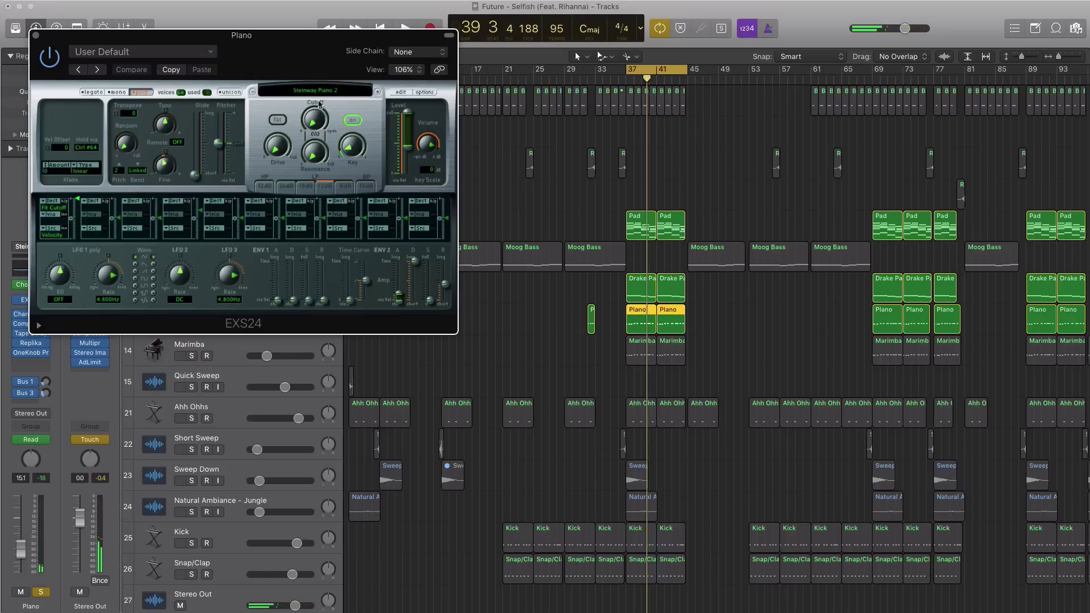
{"action": "left_click", "coordinate": [35, 36]}
Play the soloed Pad, Drake Pad and Piano from bar 37, stop, and clear the Piano's solo.
{"action": "key", "text": "space"}
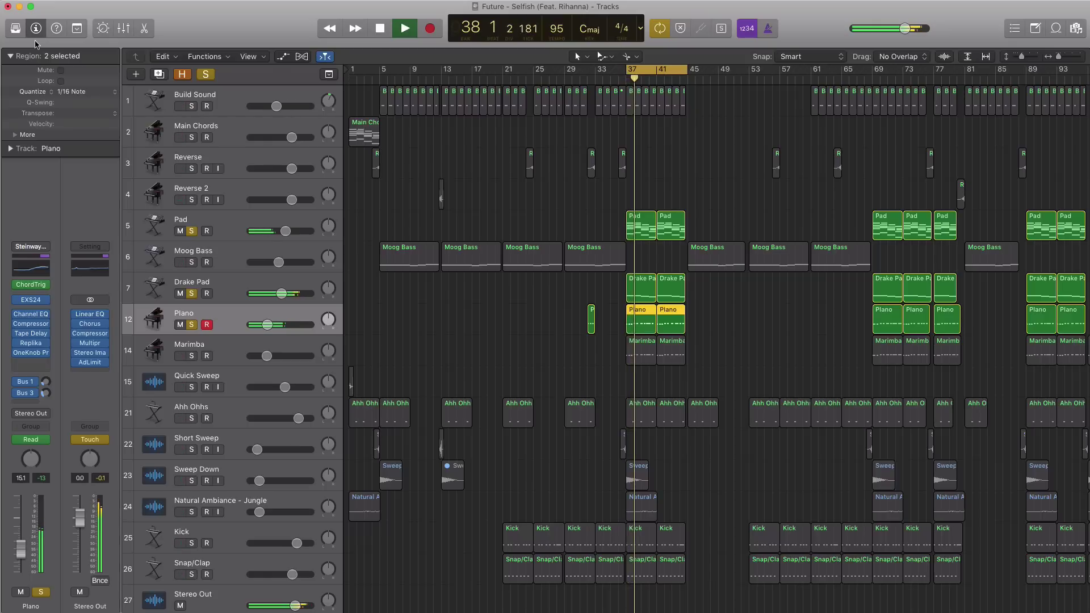
{"action": "key", "text": "space"}
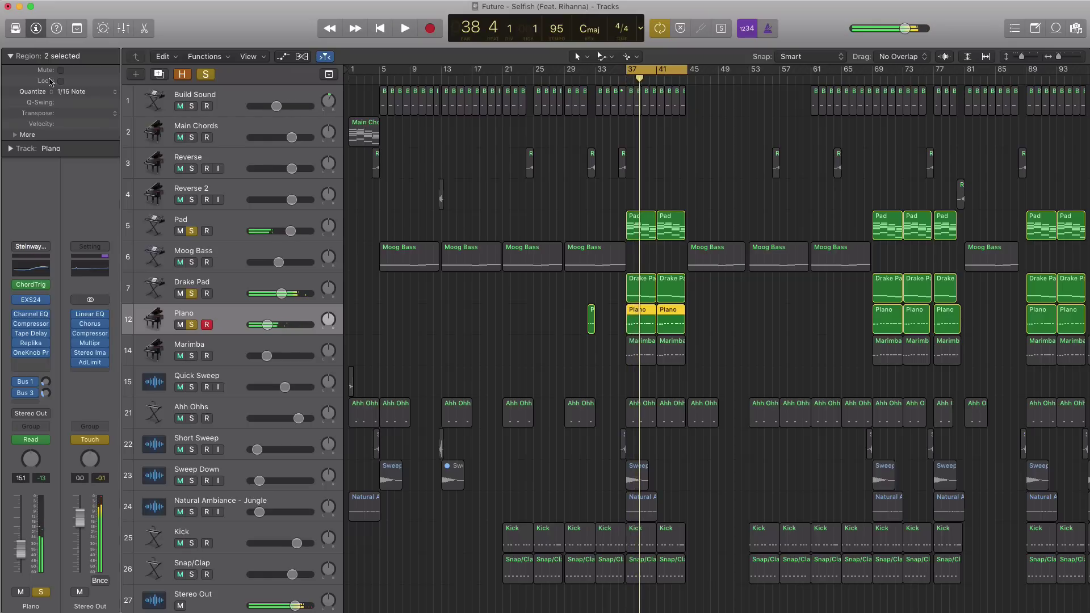
{"action": "left_click", "coordinate": [191, 325]}
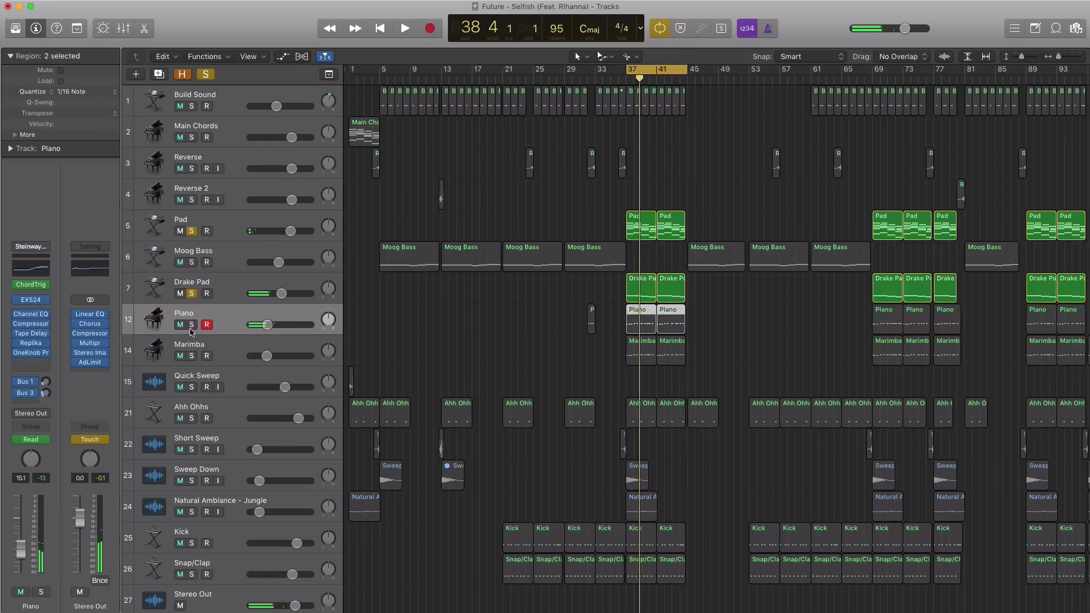
View the Sculpture synth settings of the Marimba track and close the plug-in window.
{"action": "left_click", "coordinate": [197, 347]}
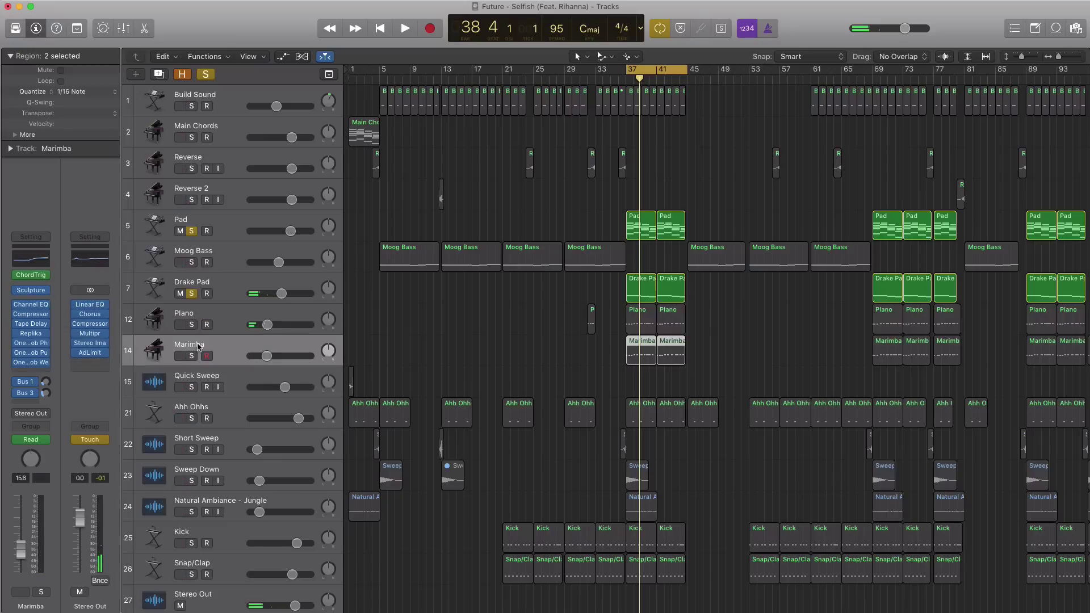
{"action": "left_click", "coordinate": [34, 293]}
{"action": "left_click_drag", "start_coordinate": [292, 67], "coordinate": [488, 80]}
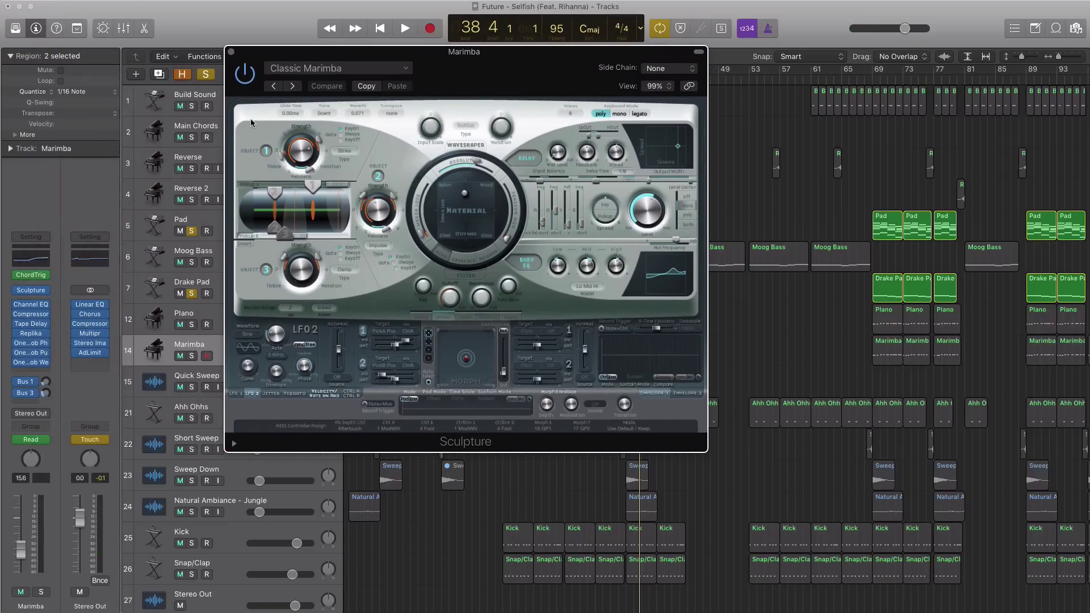
{"action": "left_click", "coordinate": [231, 52]}
Play the Marimba with the soloed pads from bar 37, bring in the Piano, and clear all solos to hear the full section.
{"action": "left_click", "coordinate": [193, 359]}
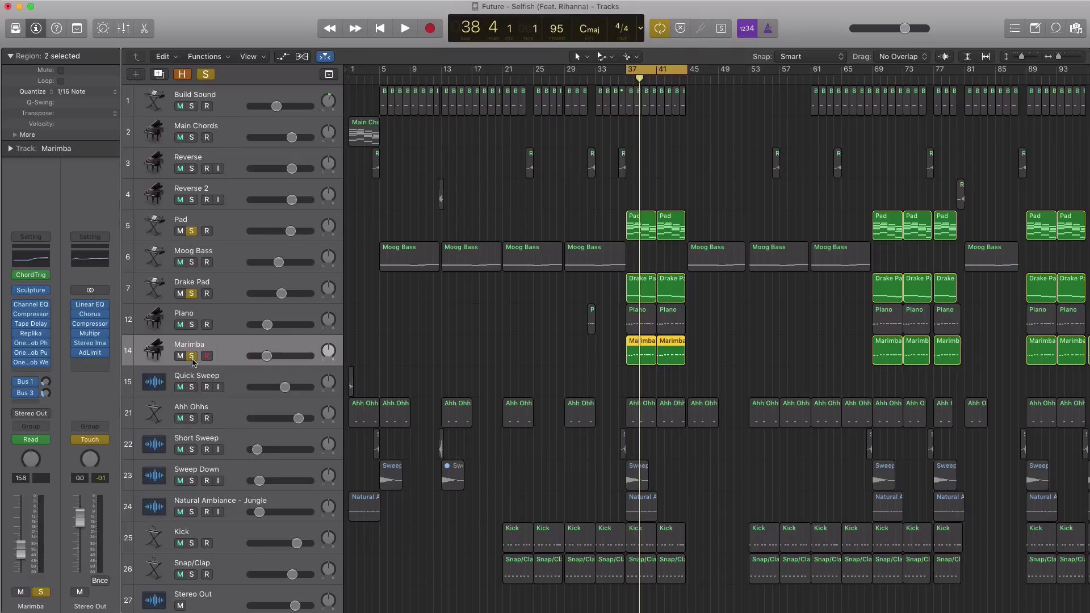
{"action": "key", "text": "space"}
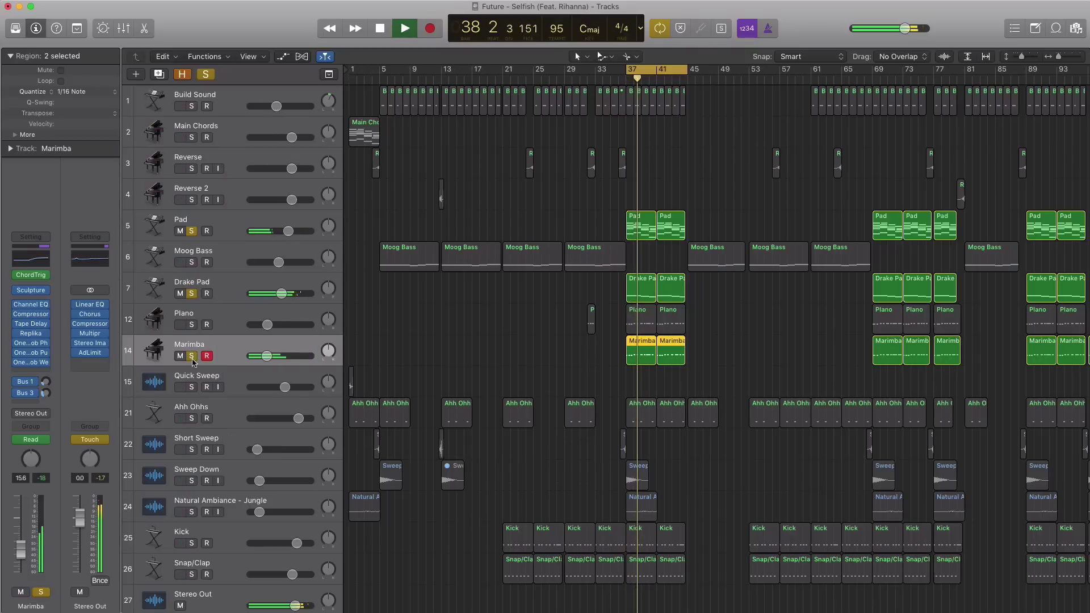
{"action": "left_click", "coordinate": [192, 326]}
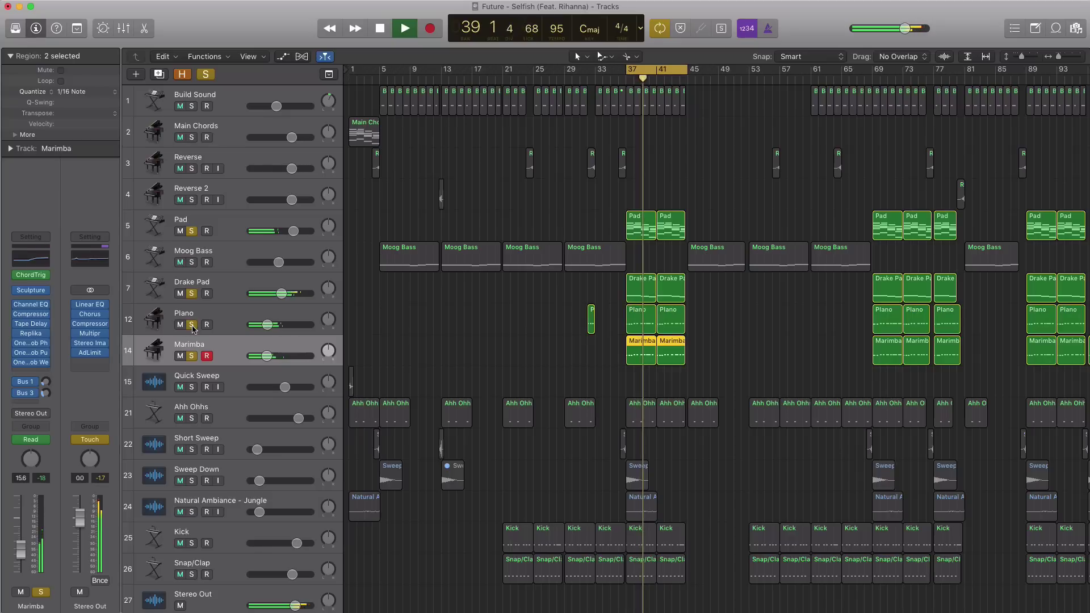
{"action": "left_click", "coordinate": [193, 358]}
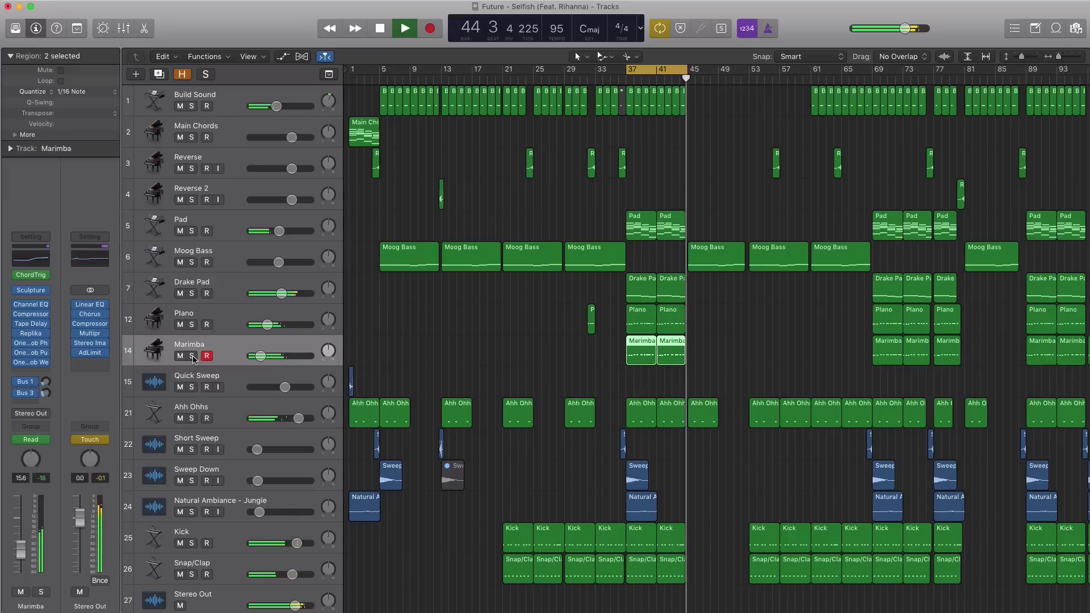
{"action": "key", "text": "space"}
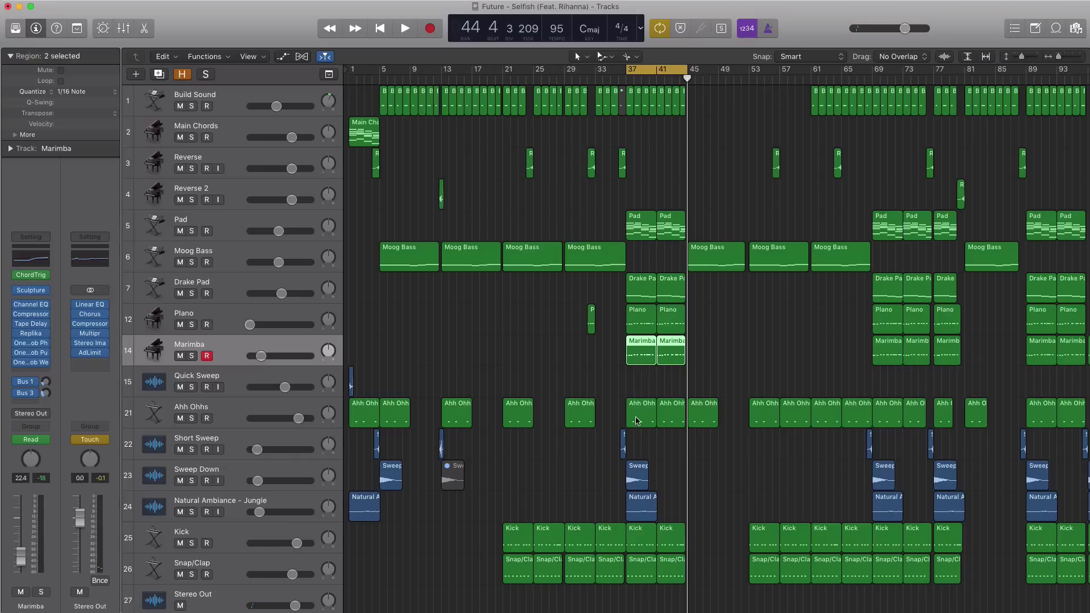
Point out the Sweep Down and Natural Ambiance regions at bar 37, and play the Natural Ambiance - Jungle track soloed.
{"action": "left_click", "coordinate": [645, 476]}
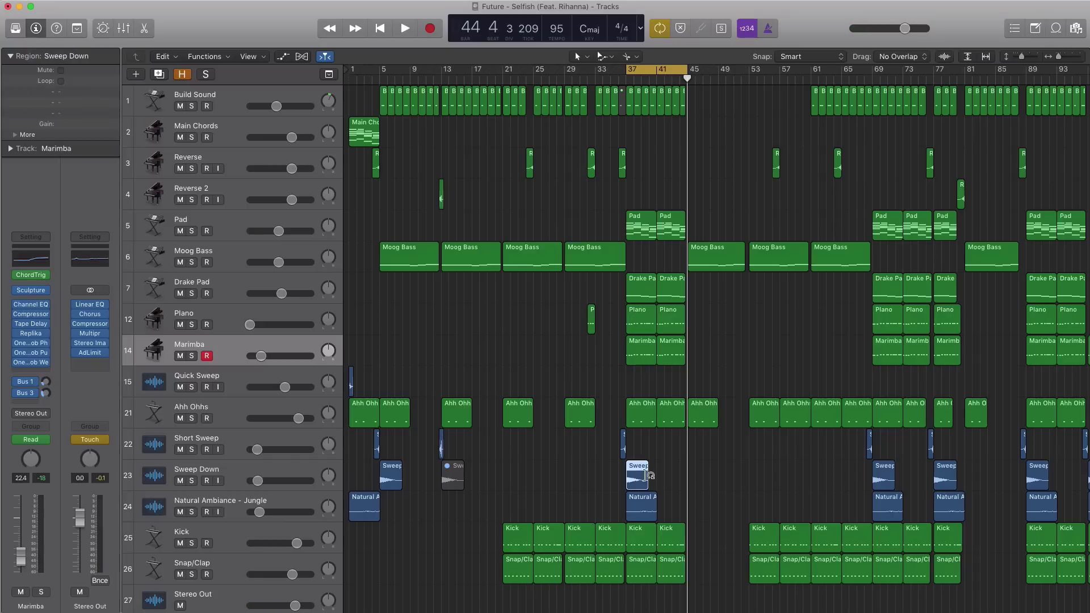
{"action": "left_click", "coordinate": [639, 505]}
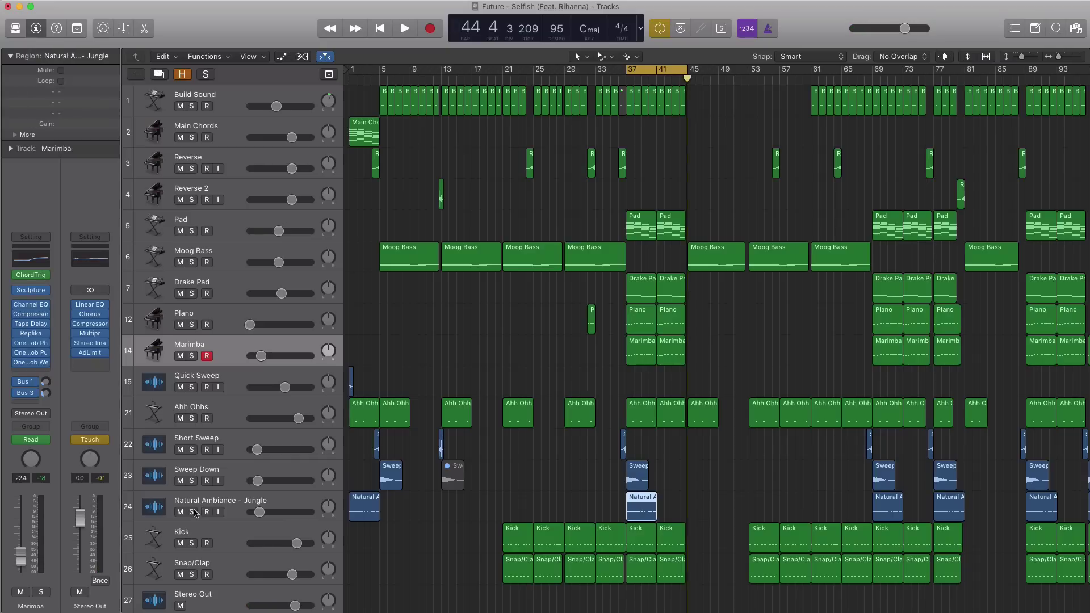
{"action": "left_click", "coordinate": [191, 512]}
{"action": "key", "text": "space"}
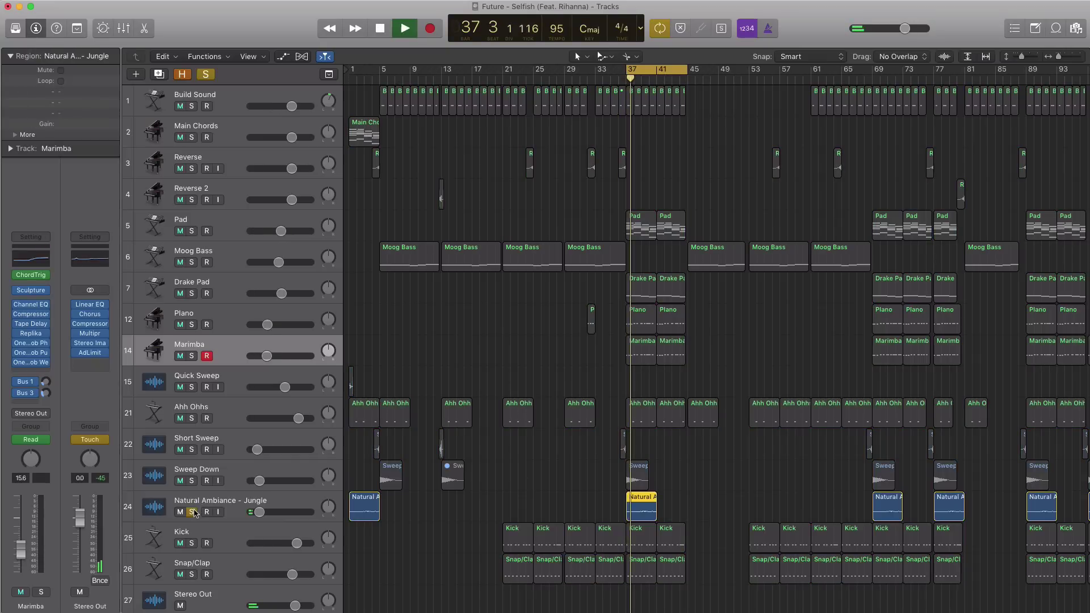
Add the Kick, Snap/Clap and Drake Pad to the solo during playback, clear all solos, and stop.
{"action": "left_click", "coordinate": [191, 544]}
{"action": "left_click", "coordinate": [191, 575]}
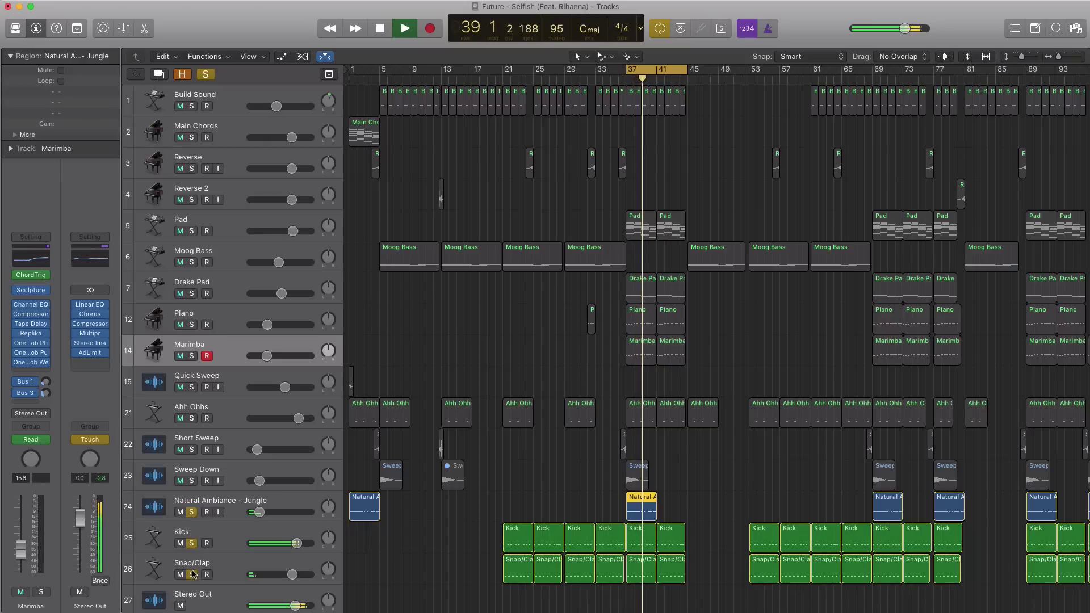
{"action": "left_click", "coordinate": [191, 293]}
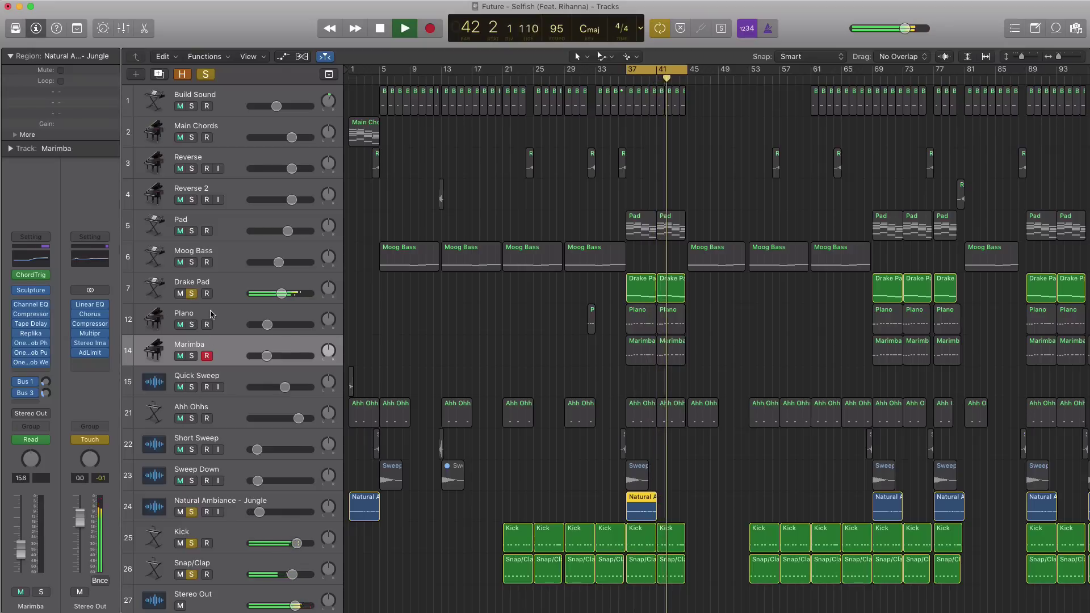
{"action": "left_click", "coordinate": [192, 293], "text": "alt"}
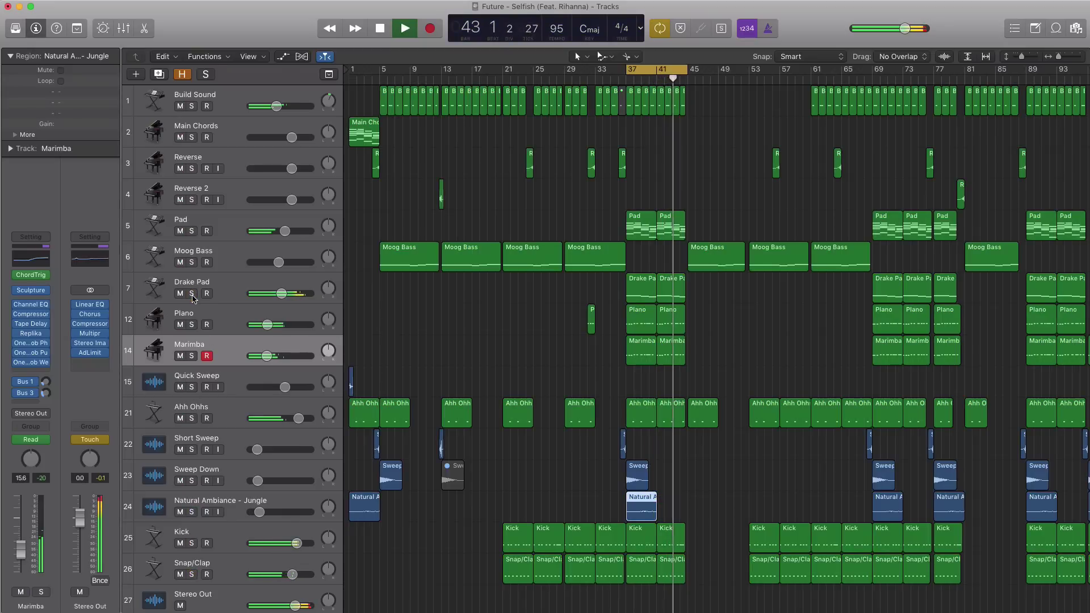
{"action": "key", "text": "space"}
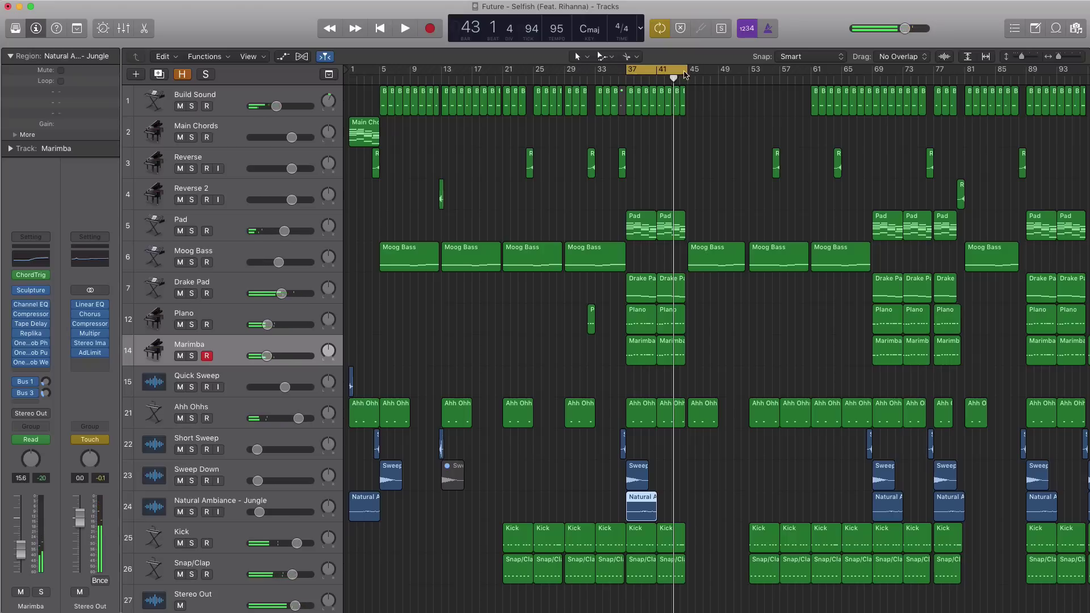
Set the cycle range to bars 45 to 61, move it to bars 69 to 81, and play the full arrangement there.
{"action": "left_click_drag", "start_coordinate": [676, 69], "coordinate": [811, 74]}
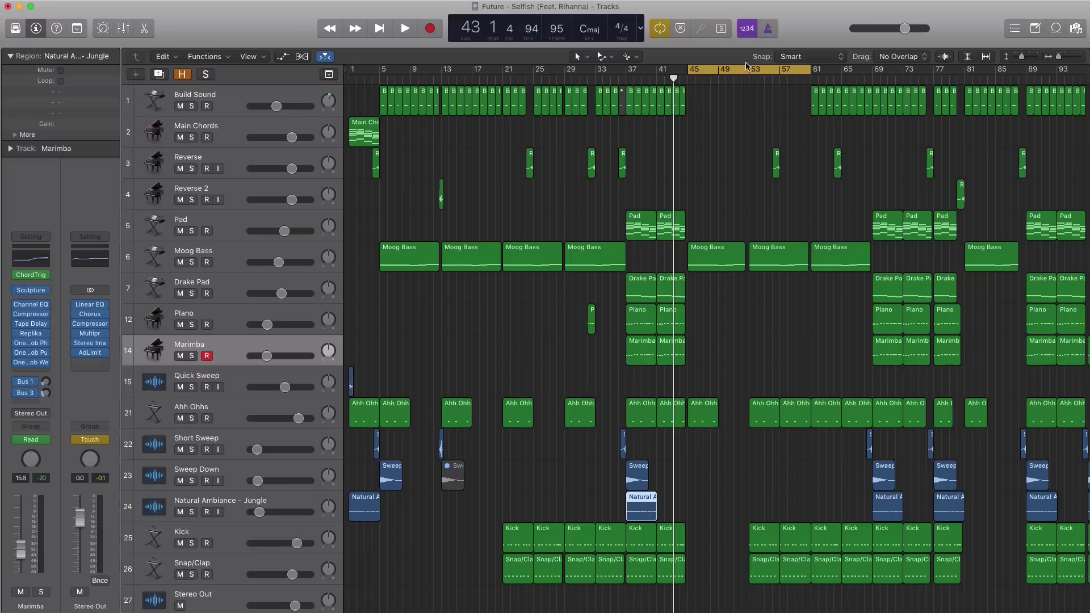
{"action": "left_click_drag", "start_coordinate": [750, 70], "coordinate": [927, 76]}
{"action": "left_click_drag", "start_coordinate": [993, 75], "coordinate": [964, 75]}
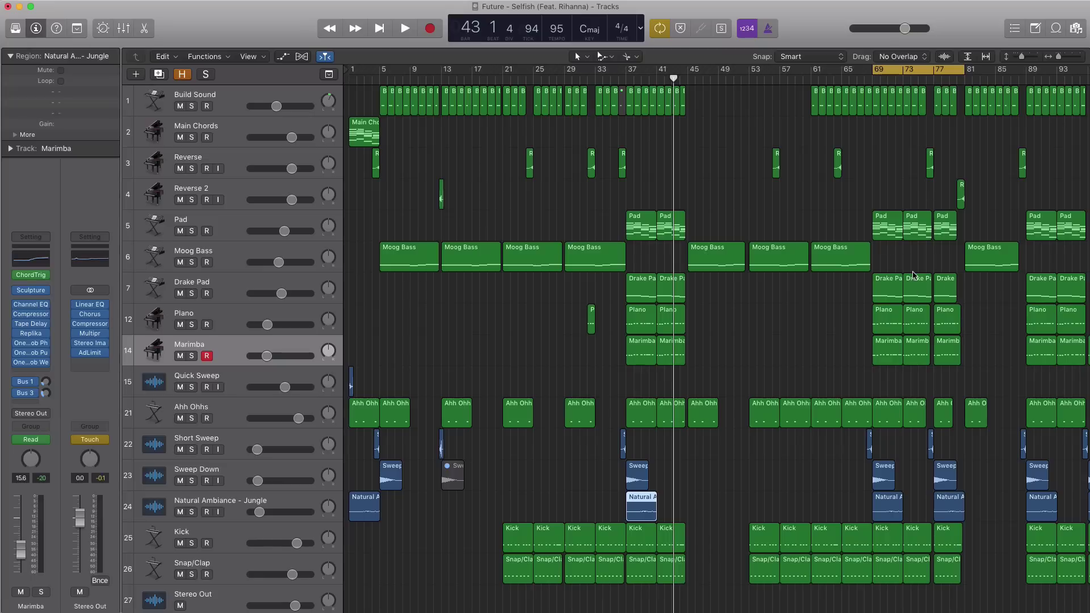
{"action": "key", "text": "space"}
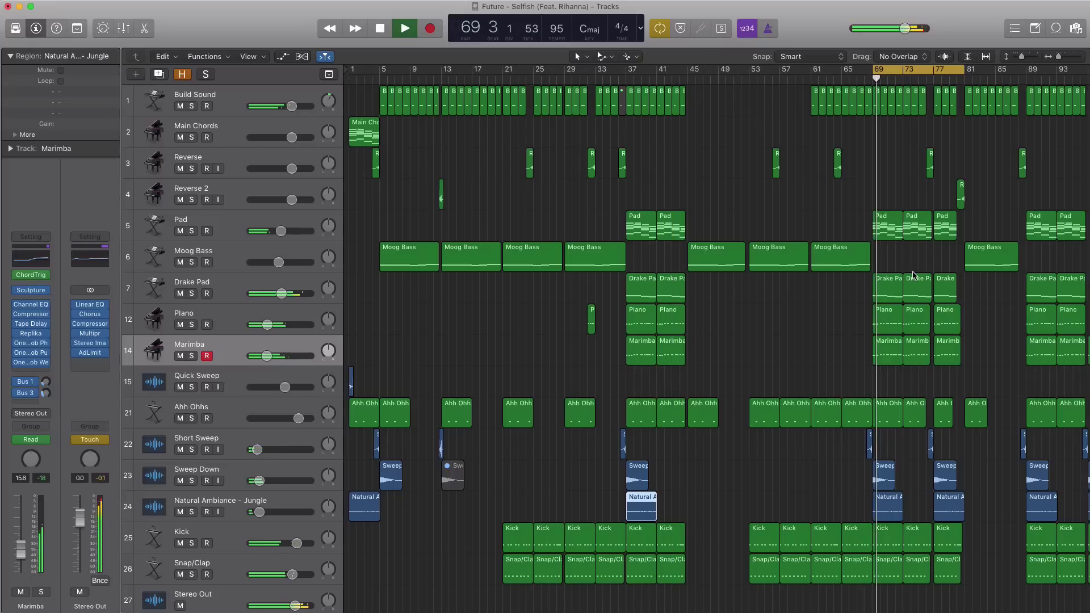
{"action": "scroll", "coordinate": [905, 333], "scroll_direction": "right", "scroll_amount": 5}
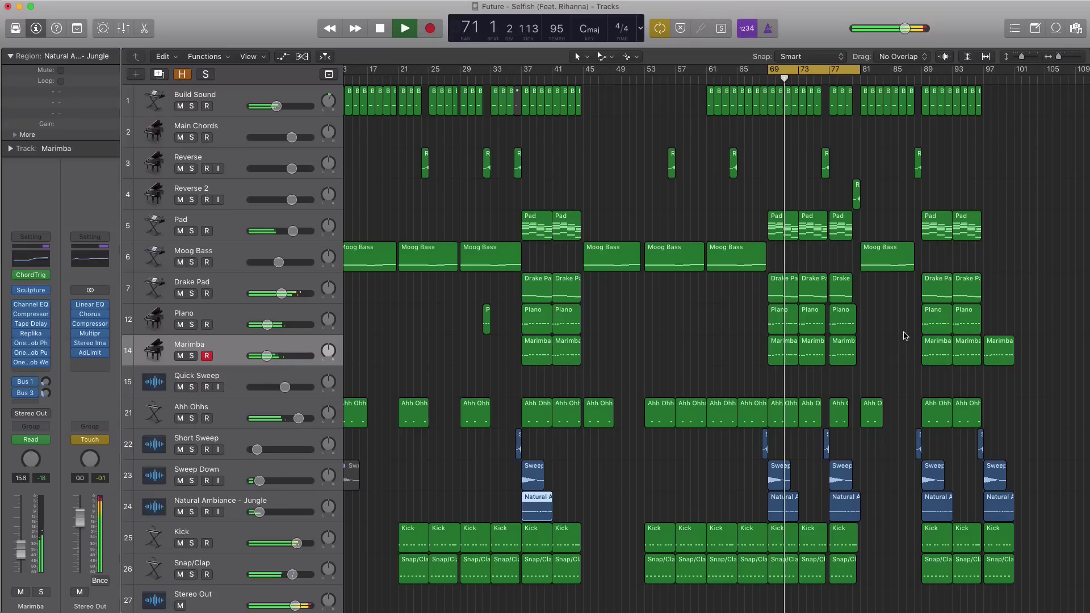
{"action": "key", "text": "space"}
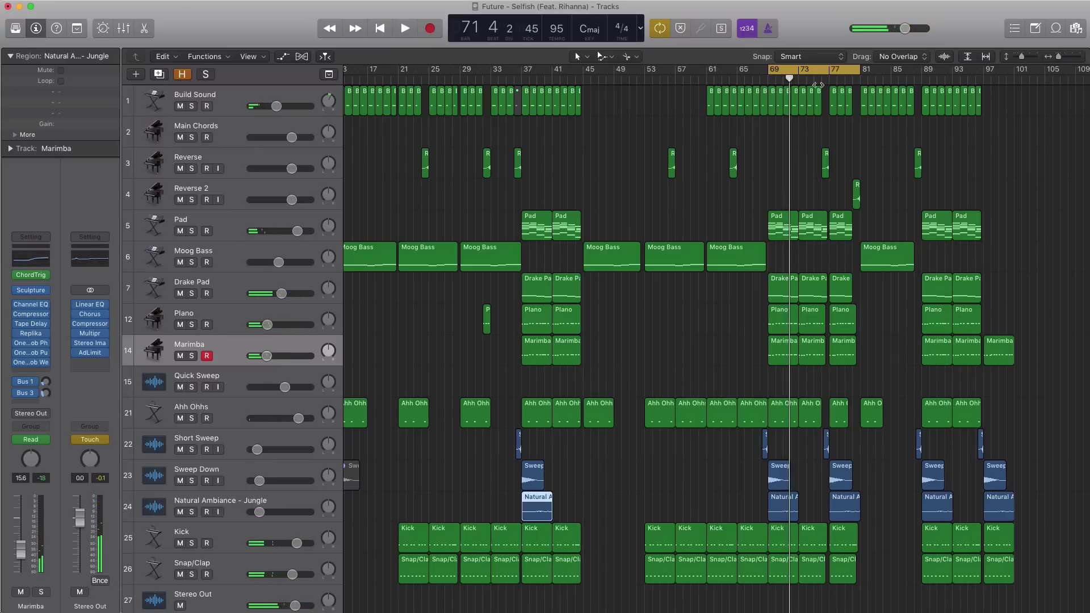
Set the cycle range to bars 81 to 89 and play the full arrangement of that section.
{"action": "left_click_drag", "start_coordinate": [814, 72], "coordinate": [922, 72]}
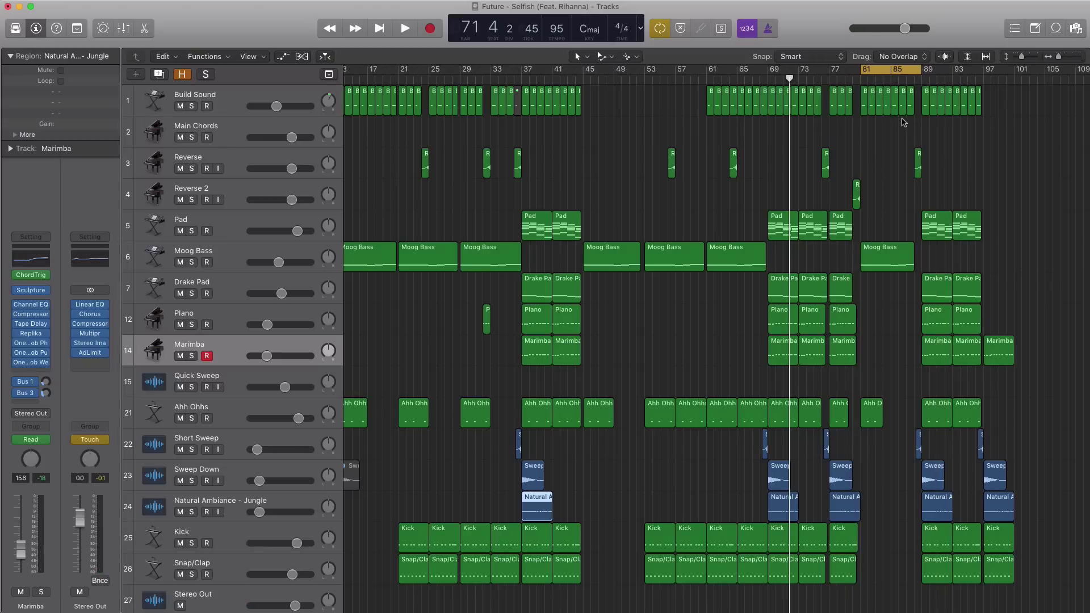
{"action": "key", "text": "space"}
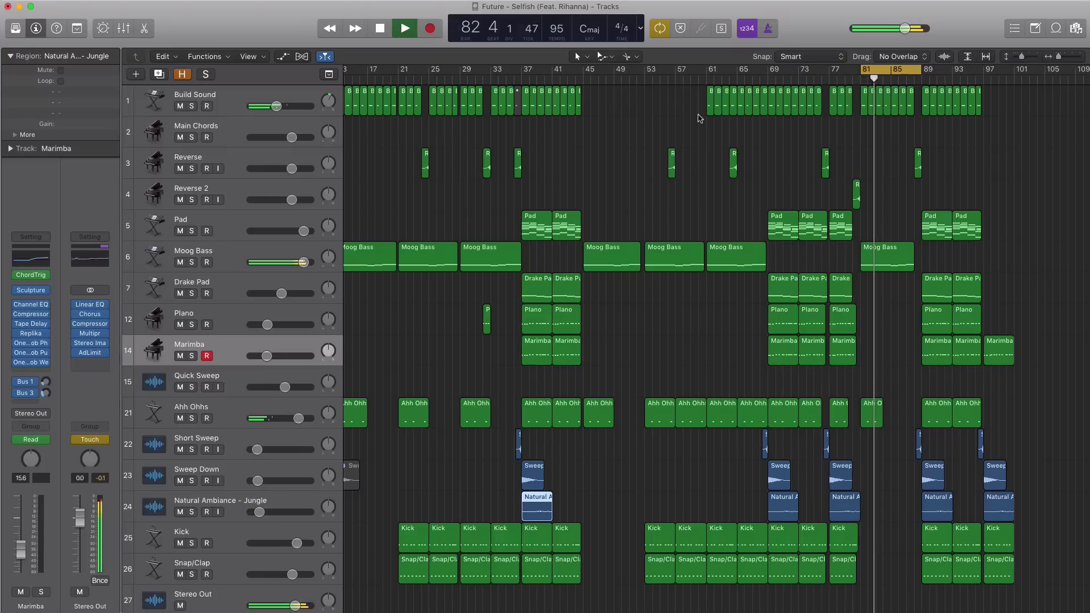
{"action": "key", "text": "space"}
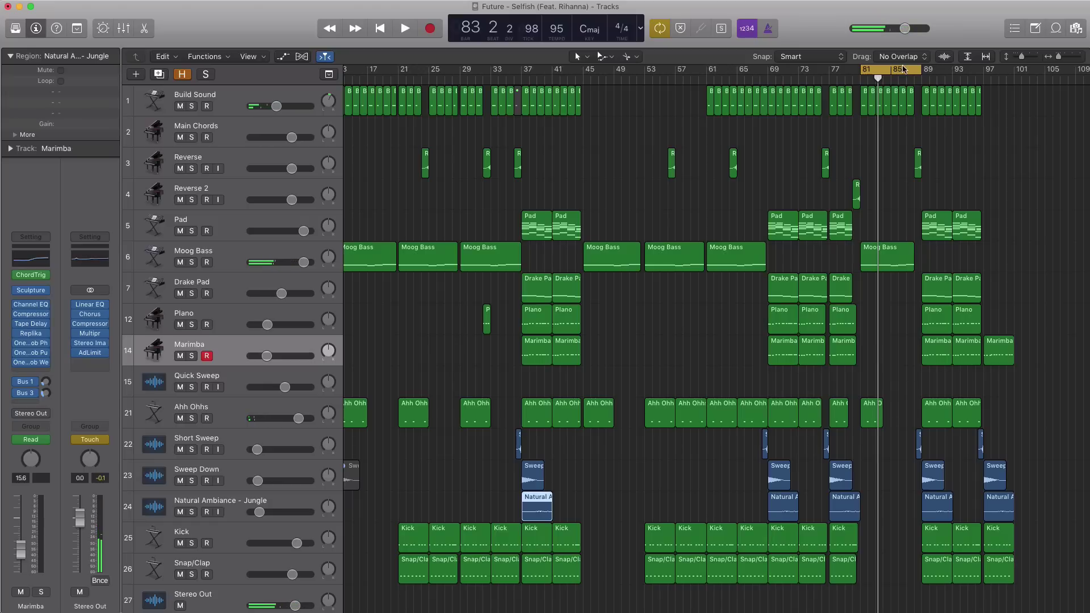
Set the cycle range to bars 89 to 101, narrow it to bars 97 to 101, and play the ending there.
{"action": "left_click_drag", "start_coordinate": [902, 71], "coordinate": [1014, 75]}
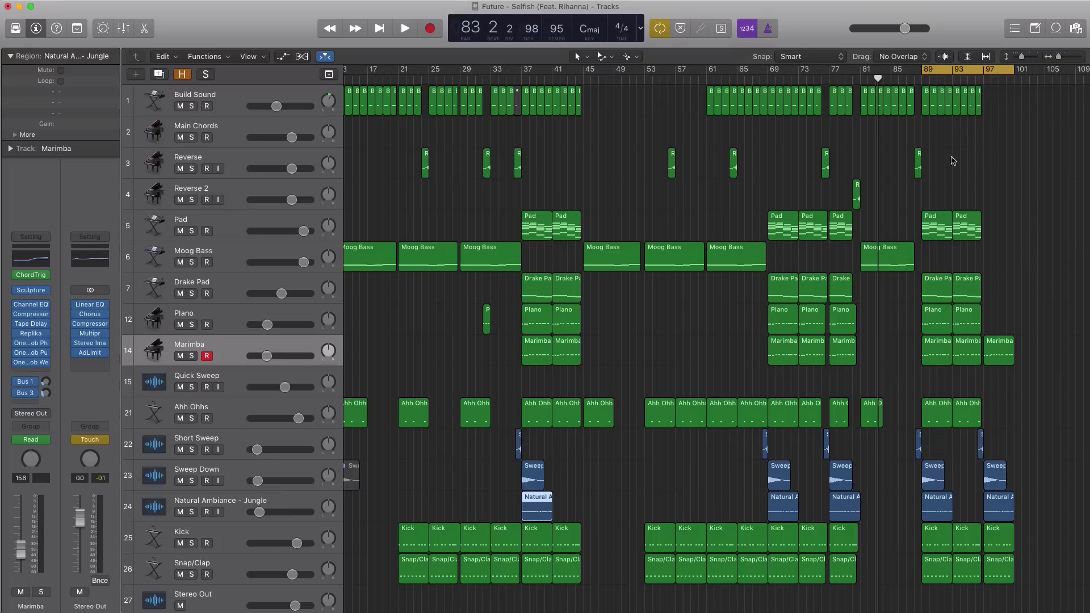
{"action": "left_click", "coordinate": [977, 73]}
{"action": "left_click_drag", "start_coordinate": [988, 72], "coordinate": [1012, 74]}
{"action": "key", "text": "space"}
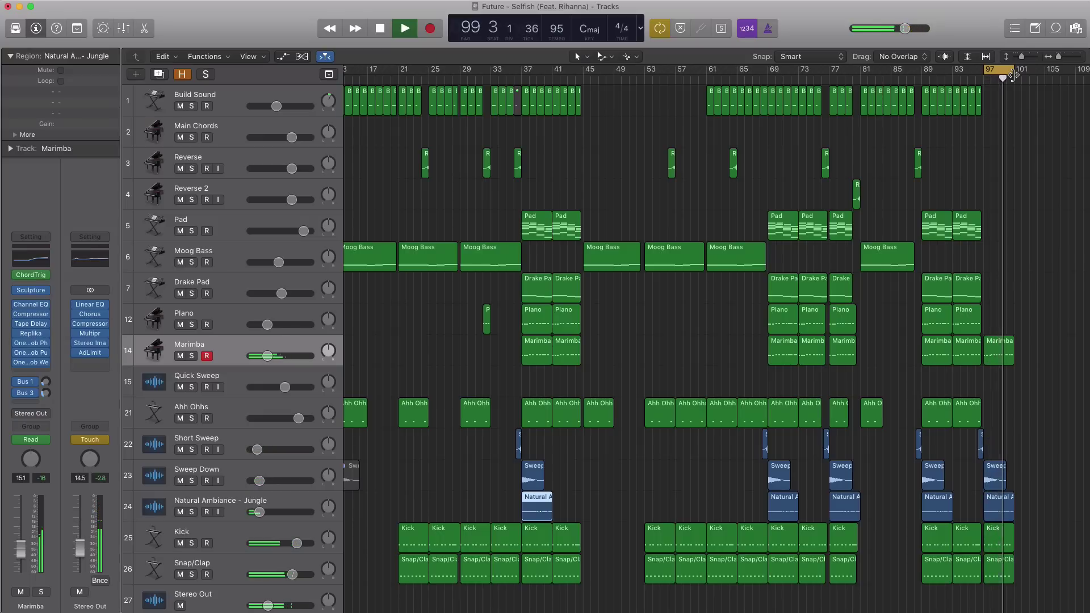
{"action": "key", "text": "space"}
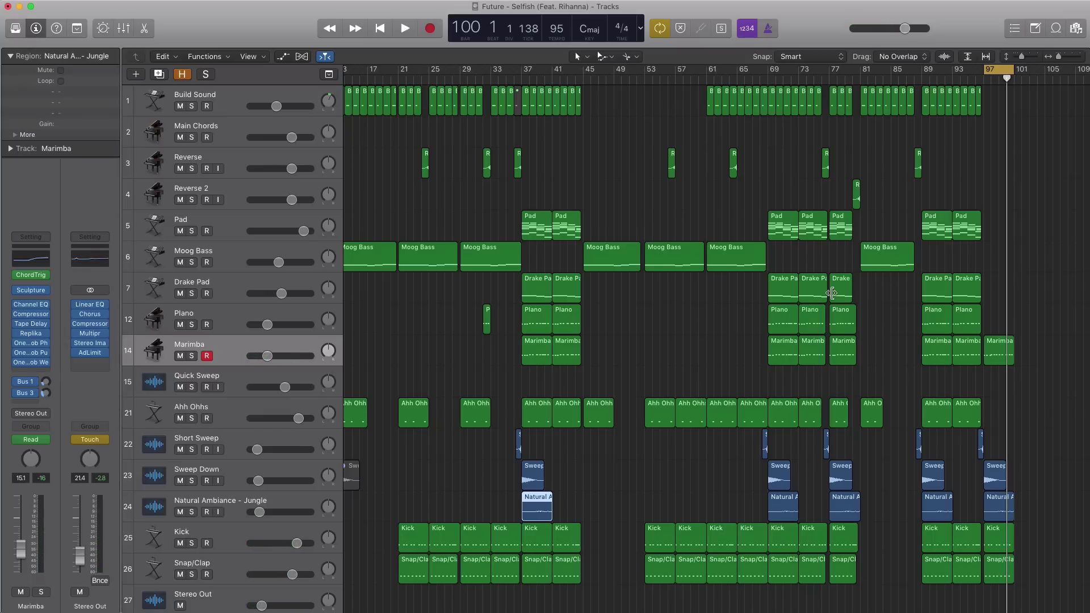
Review the arrangement from start to end and set the cycle range over the whole song, from bar 1 to 102.
{"action": "scroll", "coordinate": [832, 293], "scroll_direction": "left", "scroll_amount": 5}
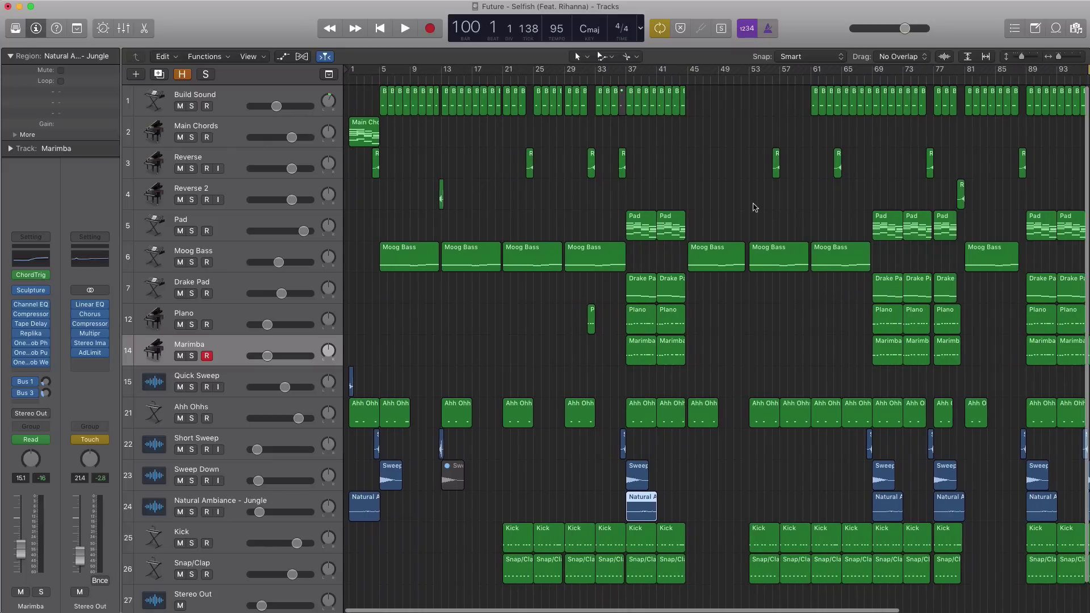
{"action": "scroll", "coordinate": [755, 208], "scroll_direction": "right", "scroll_amount": 2}
{"action": "scroll", "coordinate": [755, 207], "scroll_direction": "right", "scroll_amount": 2}
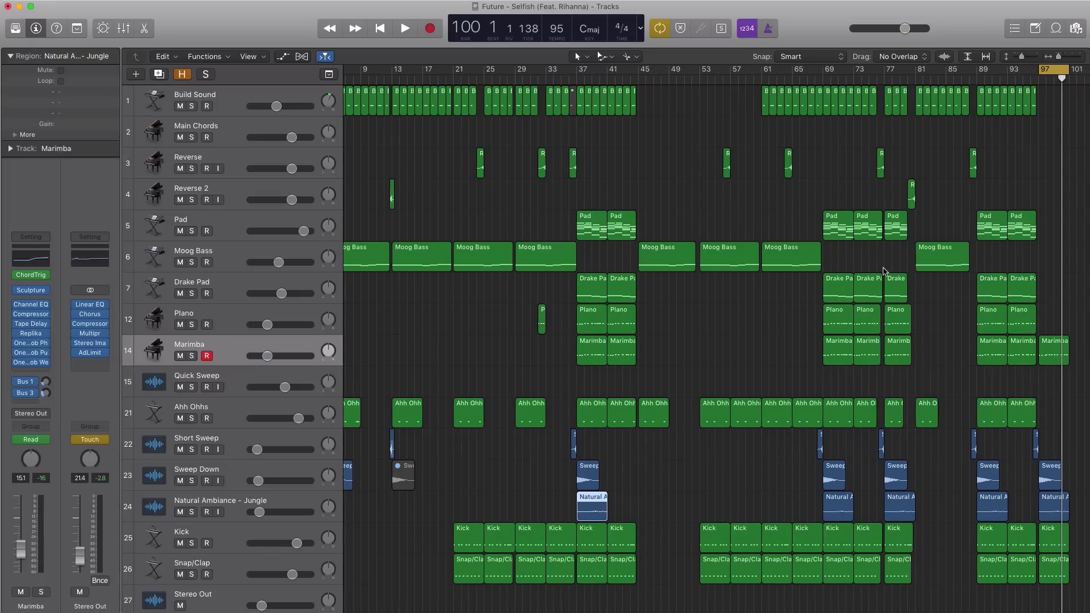
{"action": "scroll", "coordinate": [676, 221], "scroll_direction": "up", "scroll_amount": 1}
{"action": "scroll", "coordinate": [666, 221], "scroll_direction": "down", "scroll_amount": 5}
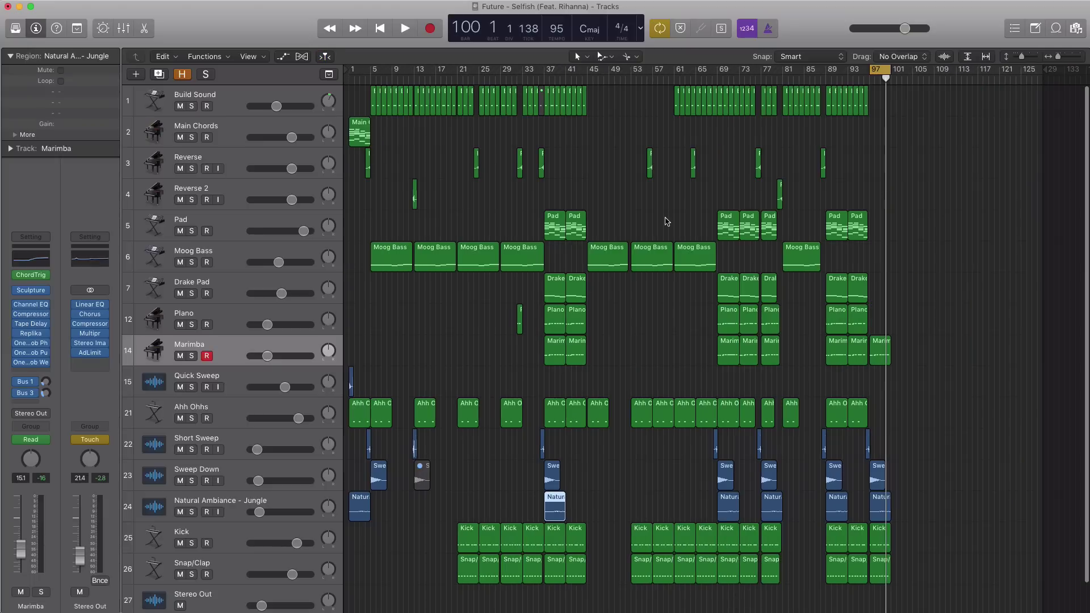
{"action": "left_click_drag", "start_coordinate": [352, 72], "coordinate": [896, 70]}
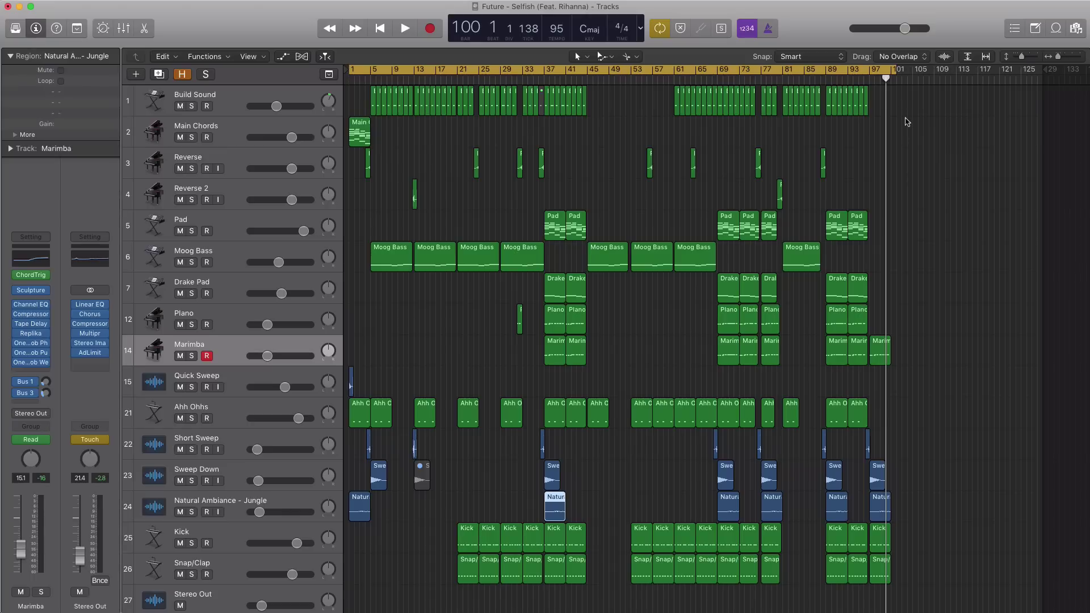
Play the whole song from bar 1, turn off cycle mode near the end, and stop playback after the final bar.
{"action": "scroll", "coordinate": [810, 191], "scroll_direction": "up", "scroll_amount": 5}
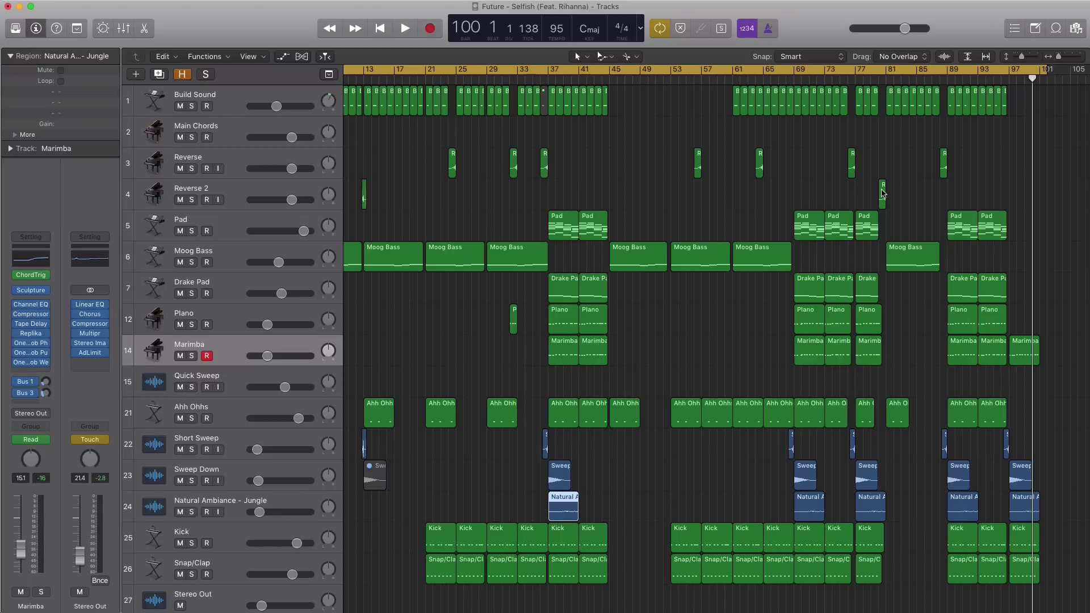
{"action": "key", "text": "Return"}
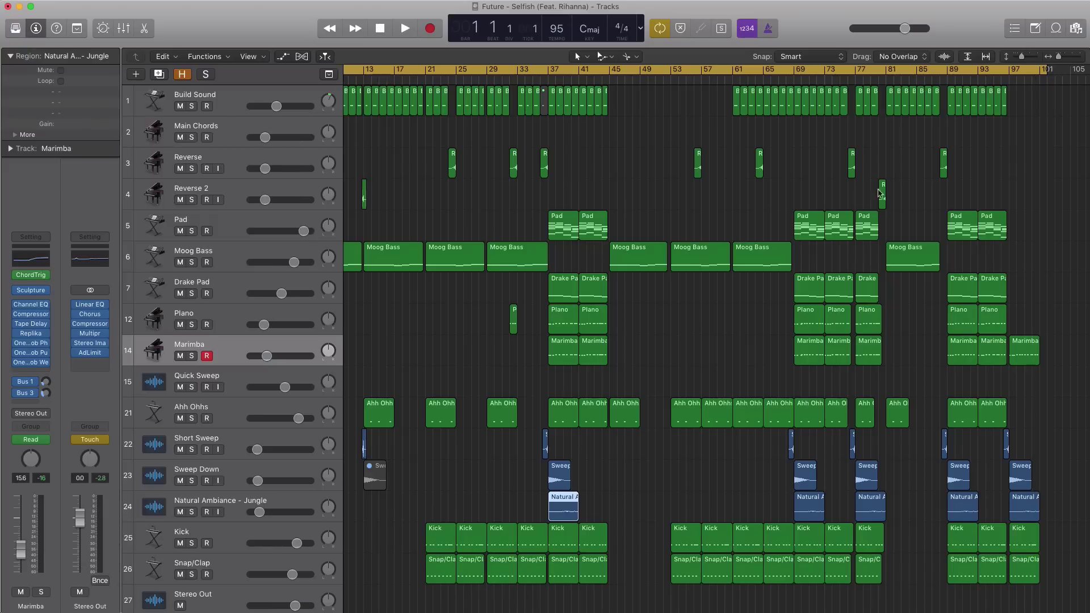
{"action": "scroll", "coordinate": [758, 189], "scroll_direction": "left", "scroll_amount": 3}
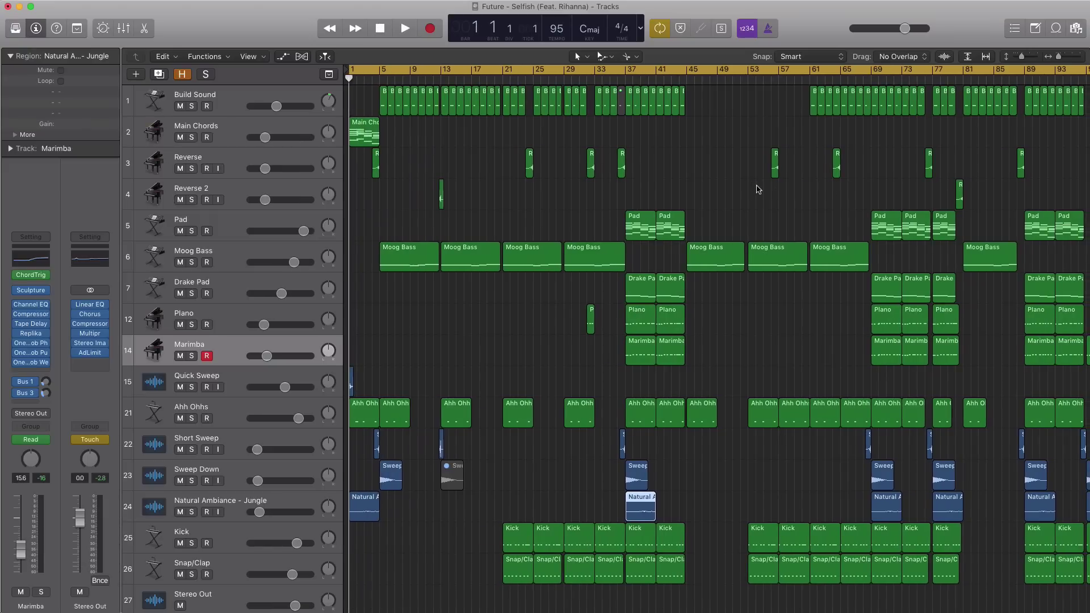
{"action": "key", "text": "space"}
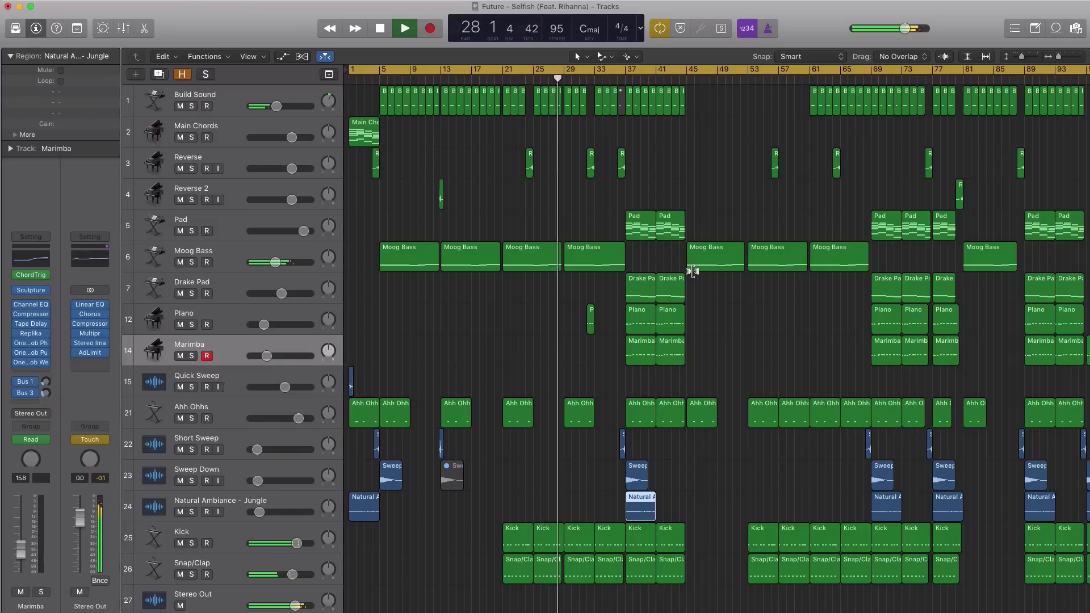
{"action": "scroll", "coordinate": [692, 272], "scroll_direction": "down", "scroll_amount": 3}
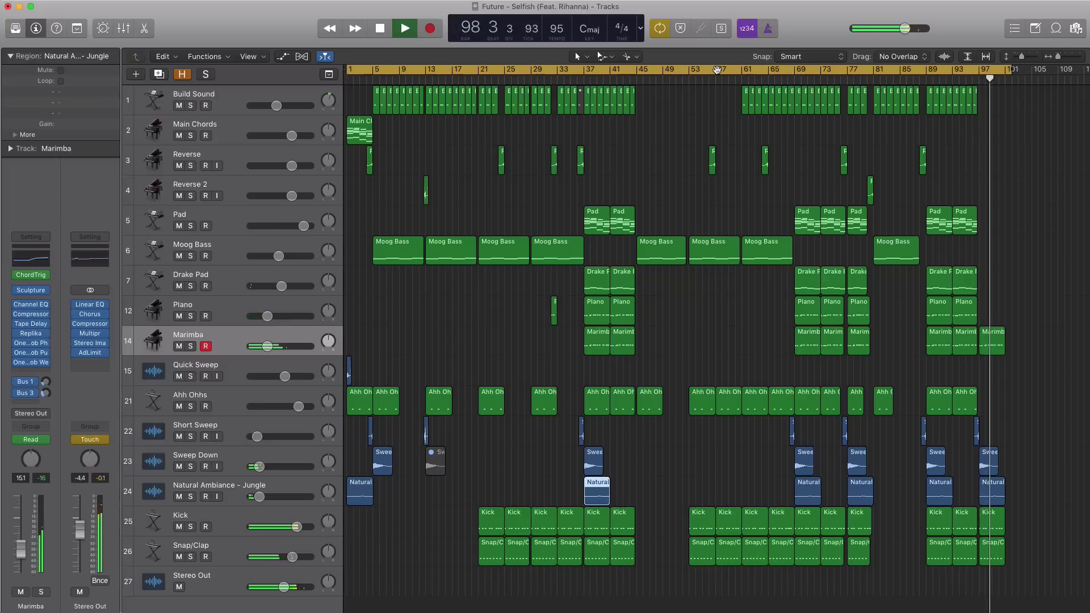
{"action": "left_click", "coordinate": [717, 71]}
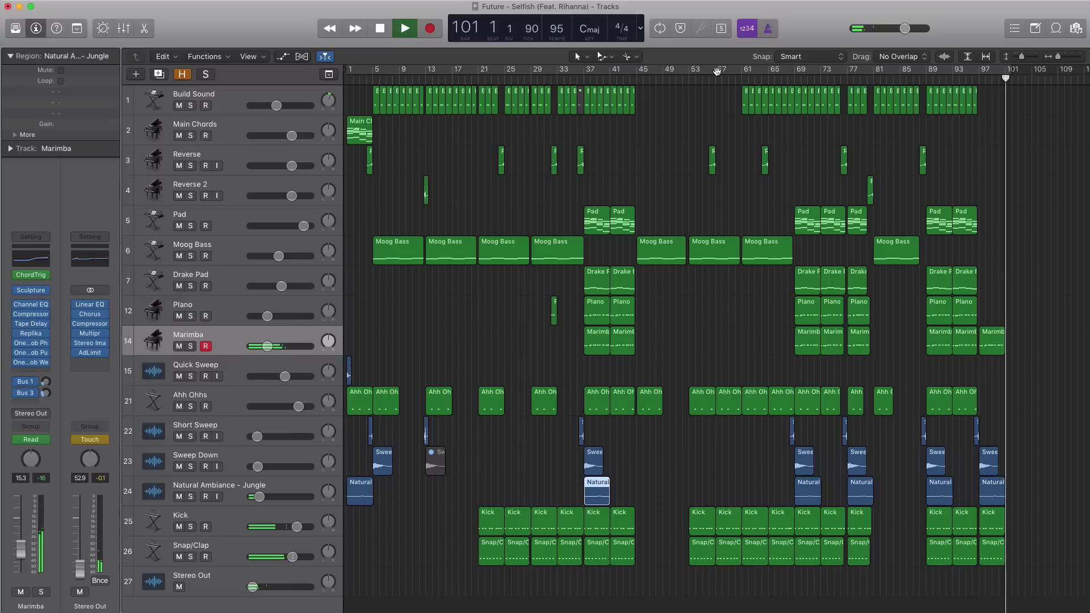
{"action": "key", "text": "space"}
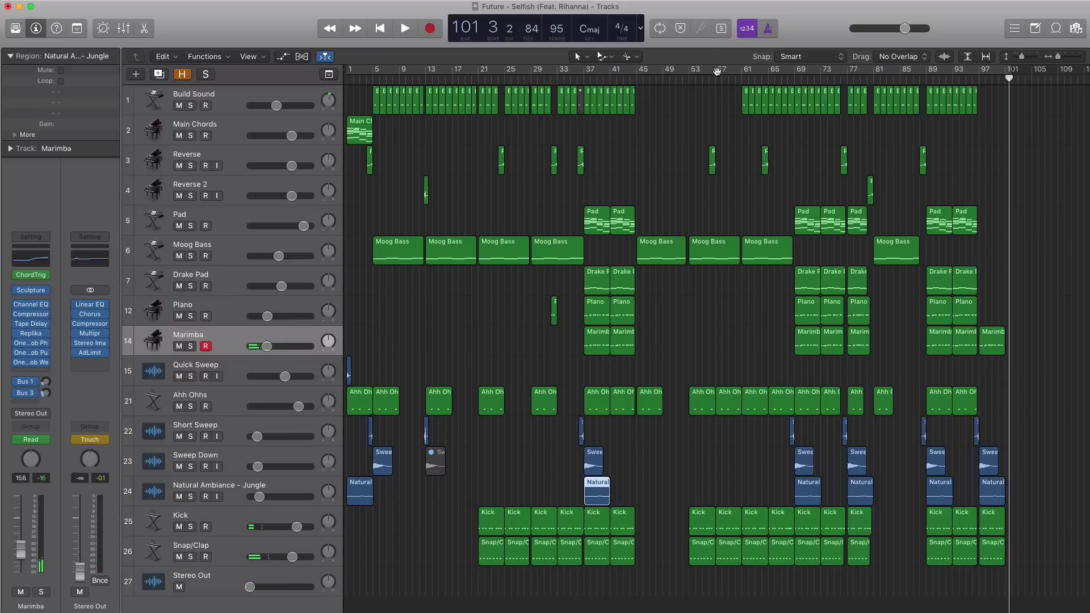